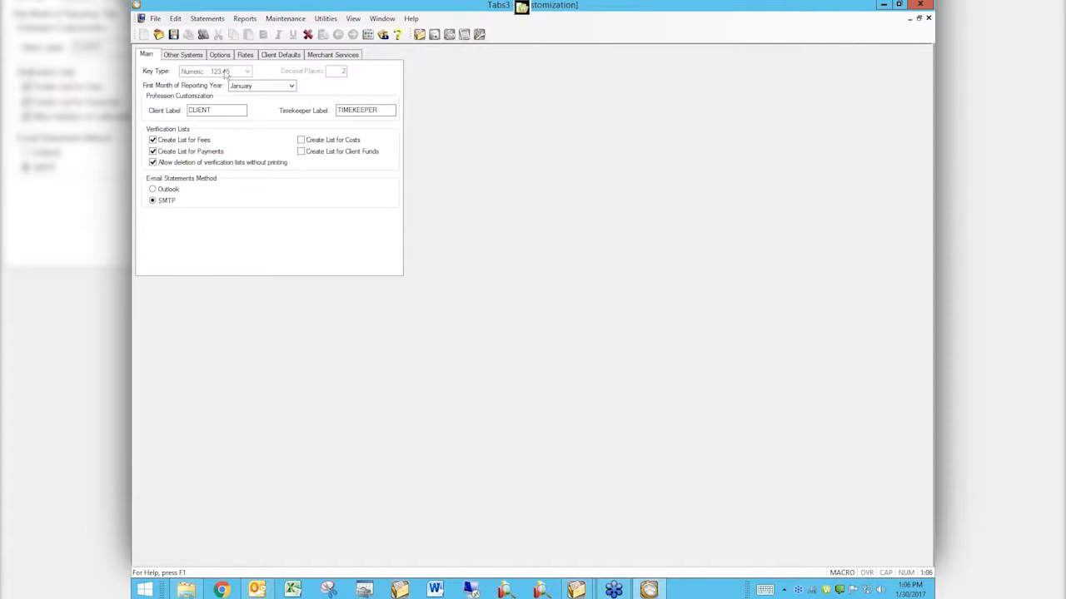
Step: Review the client defaults for the payment application method, trust integration and statement delivery method without changing them
click(279, 55)
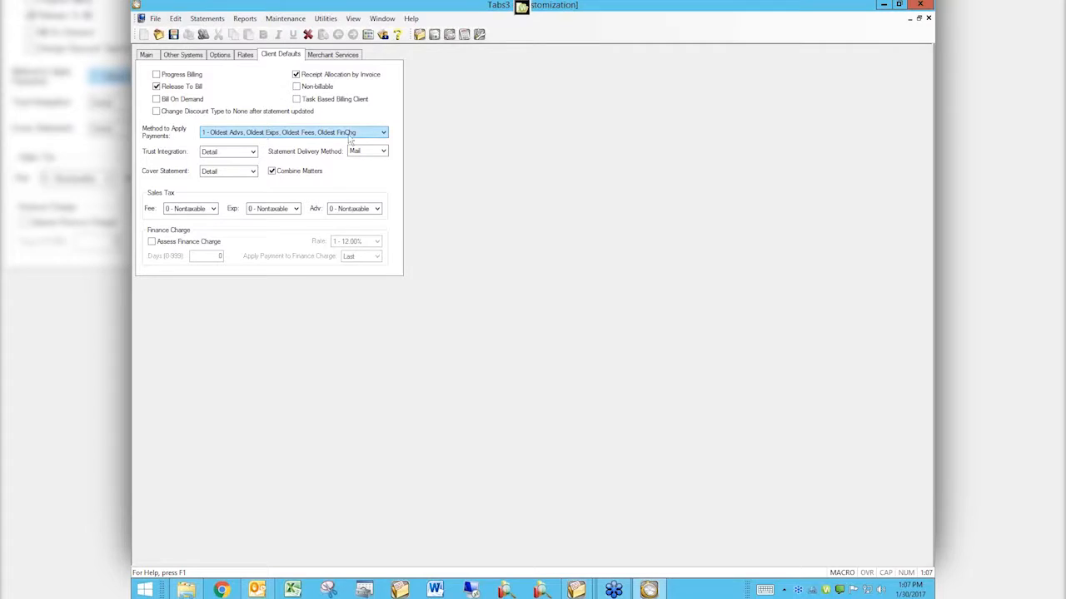
click(383, 133)
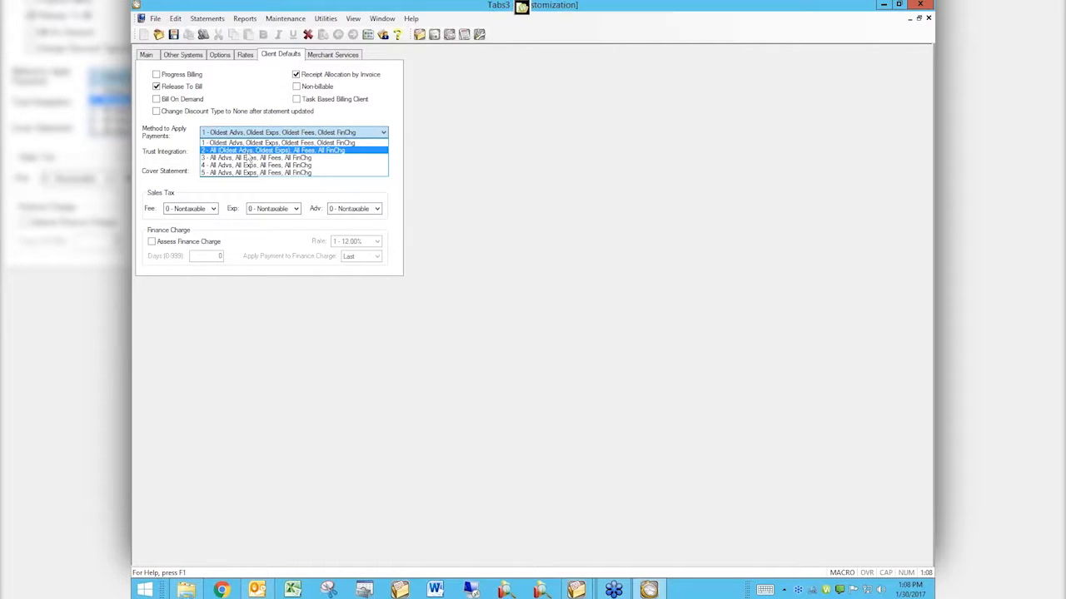
click(446, 132)
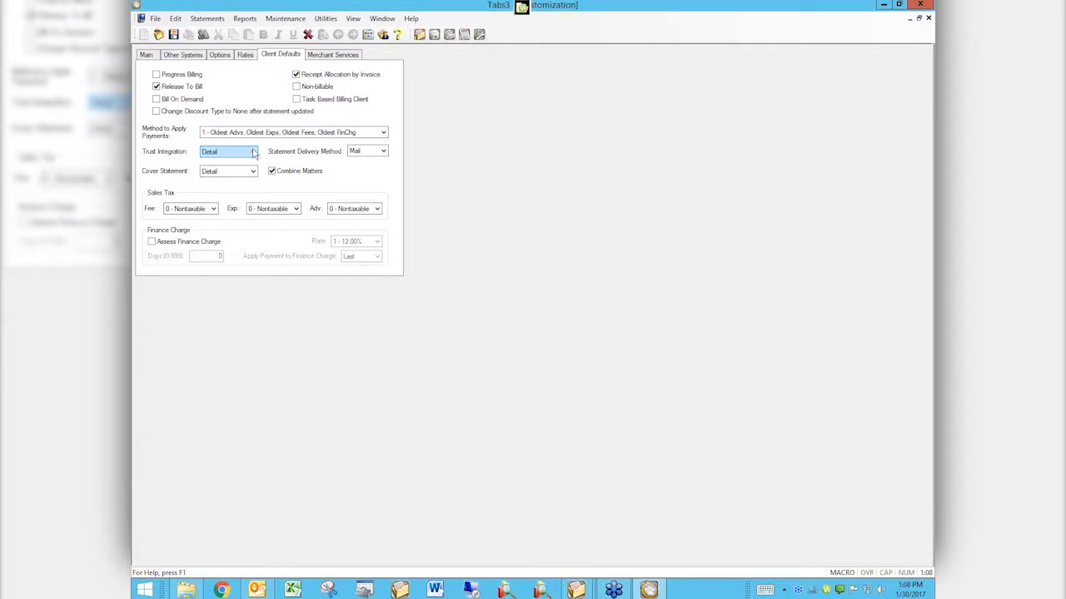
click(250, 153)
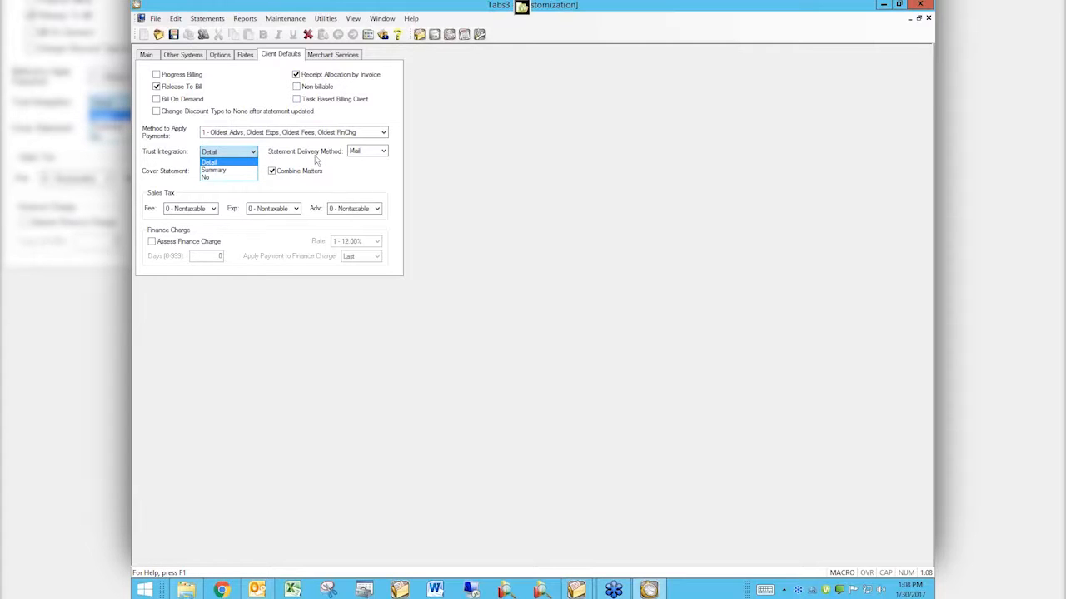
click(386, 158)
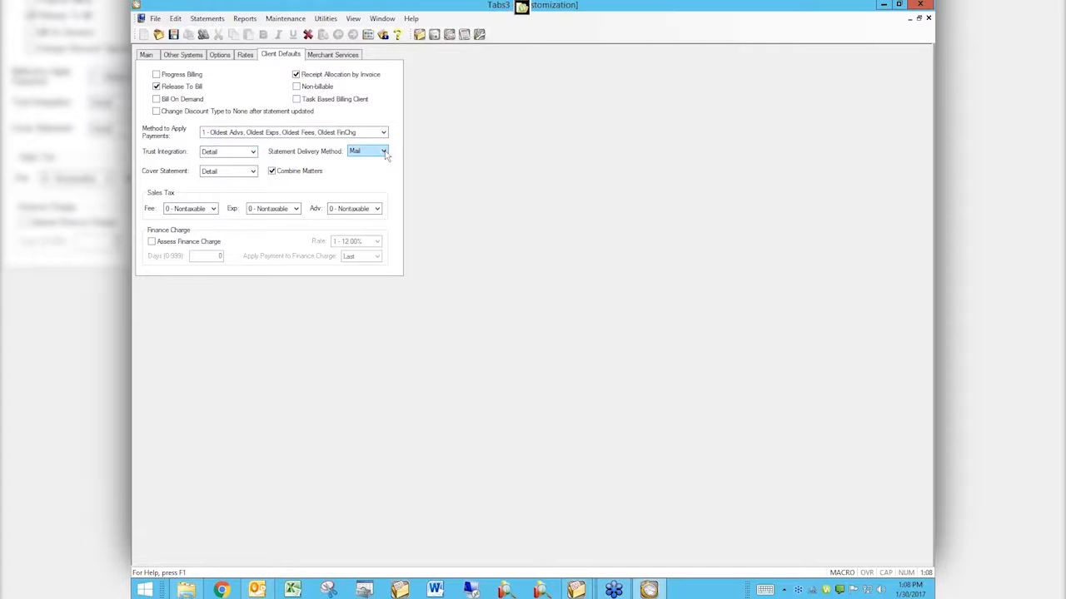
click(383, 154)
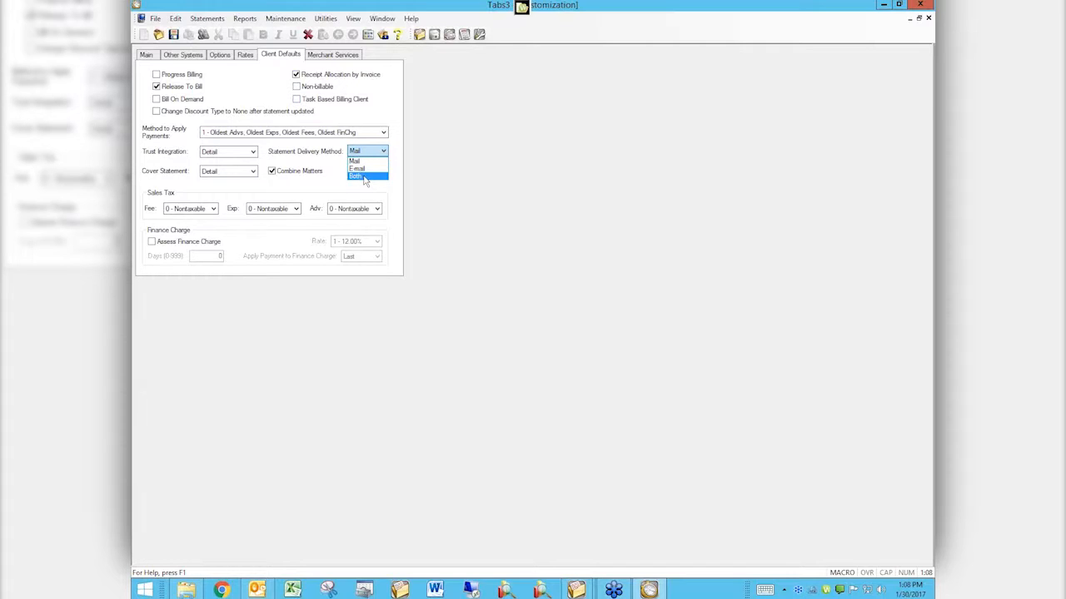
click(334, 185)
Step: Review the available choices for the default cover statement and the fee sales tax rate
click(228, 175)
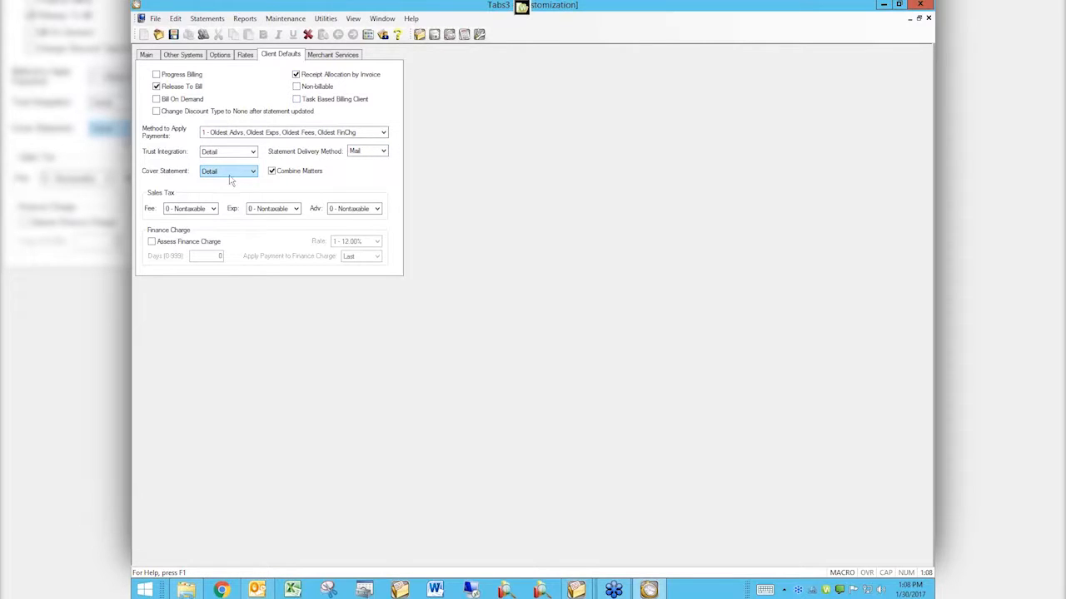
click(253, 172)
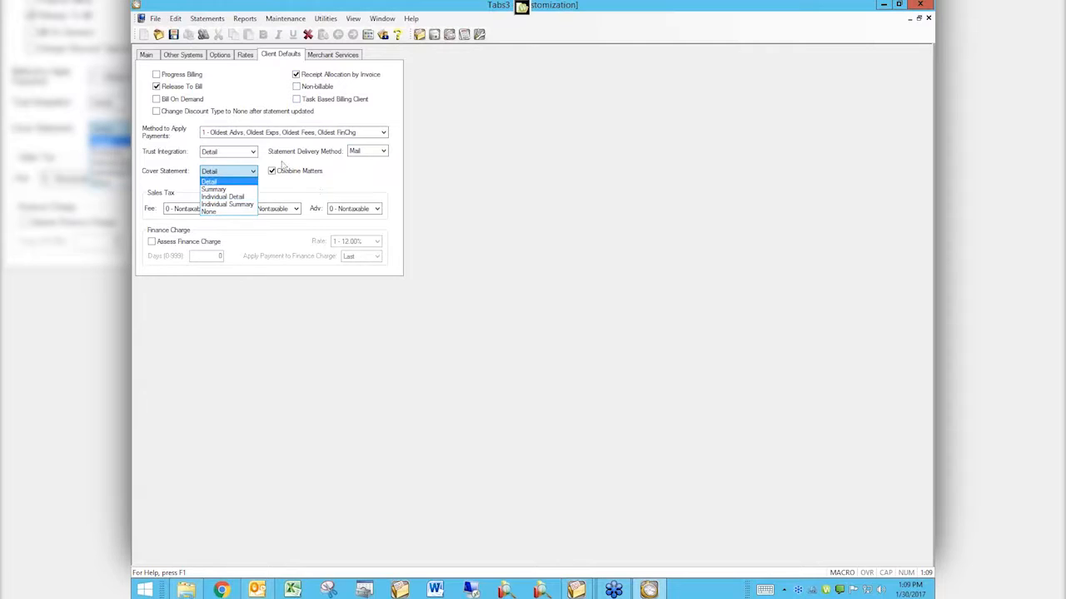
click(334, 171)
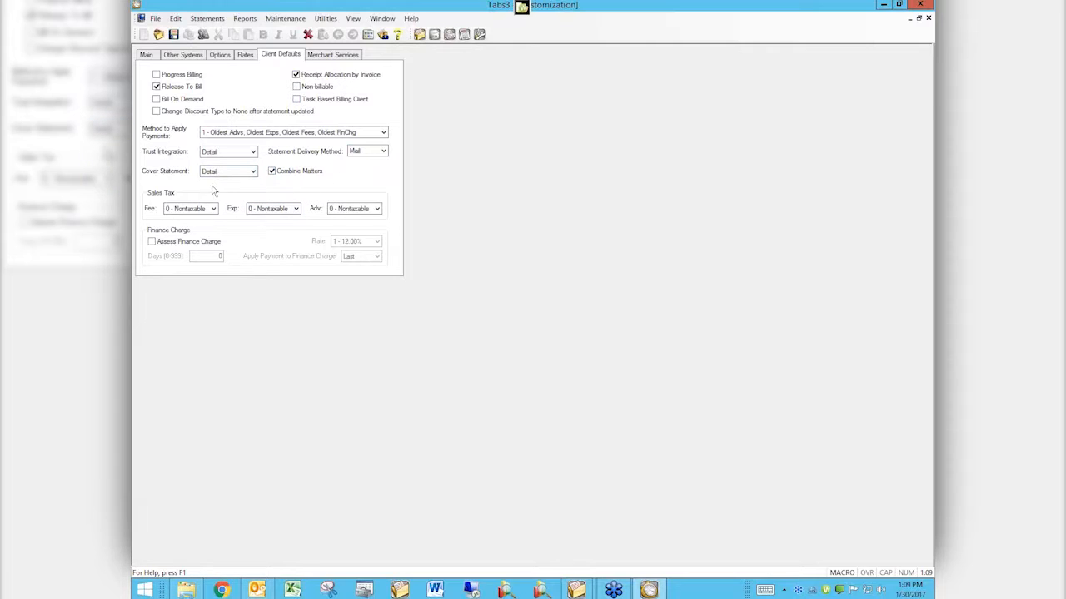
click(200, 213)
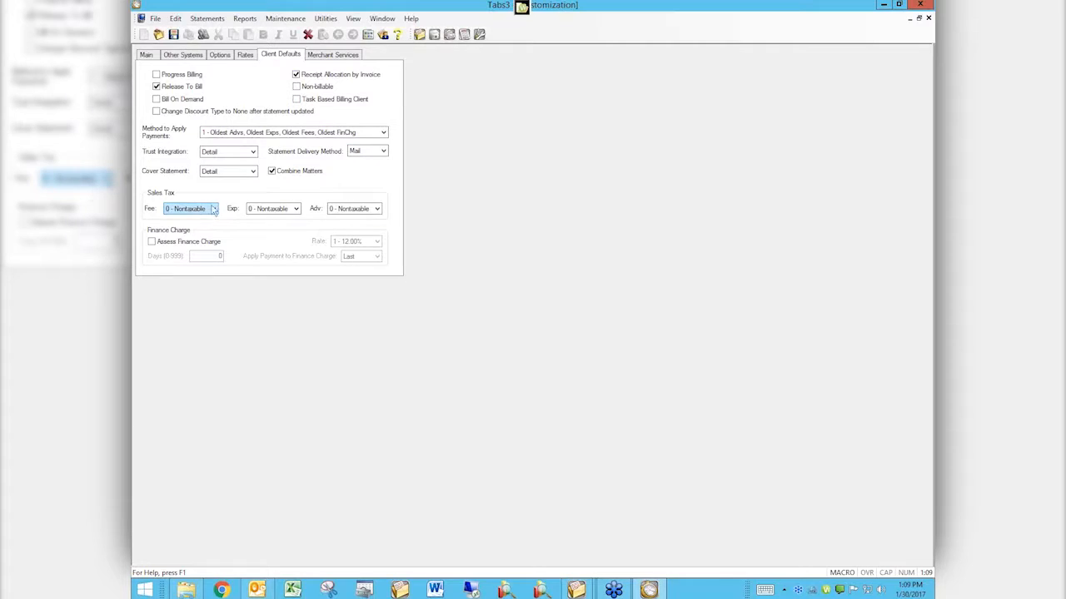
click(213, 209)
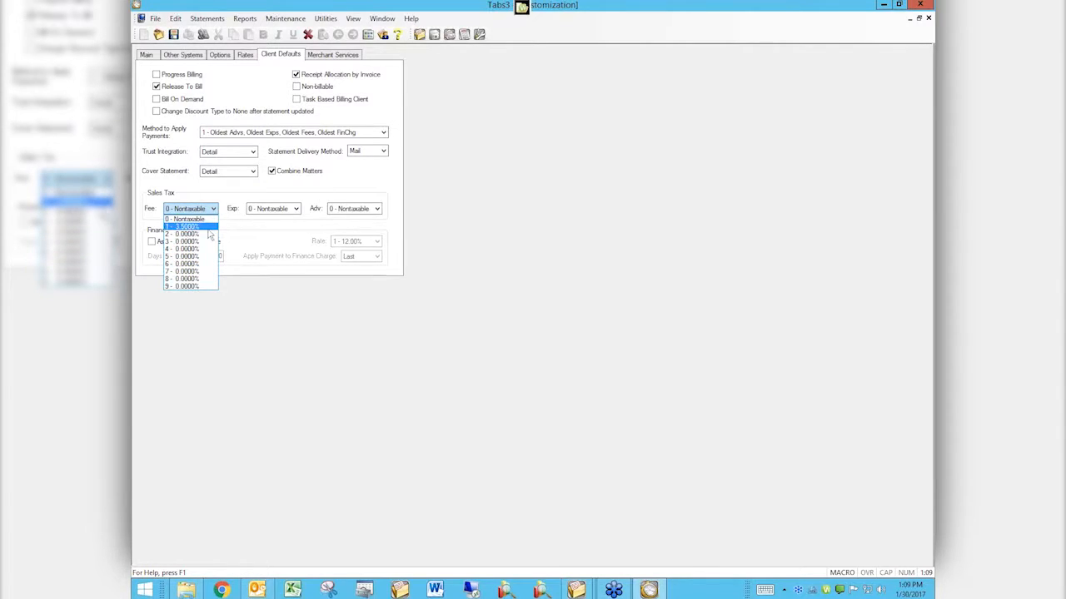
click(259, 198)
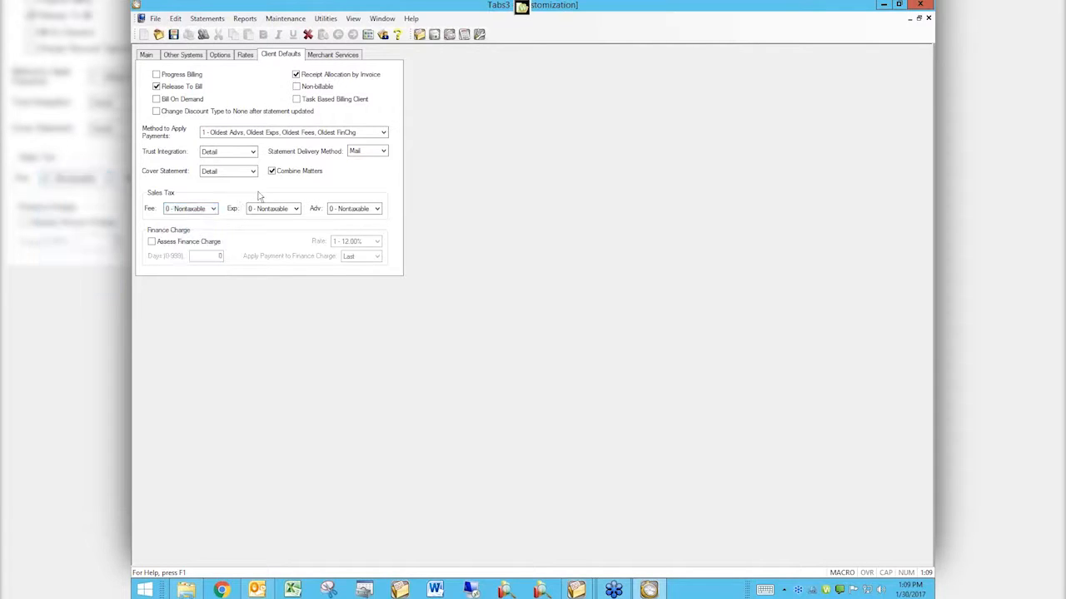
click(268, 212)
Step: Try enabling Assess Finance Charge with rate 2 - 18.00% in the client defaults, and close Customization without saving
click(153, 242)
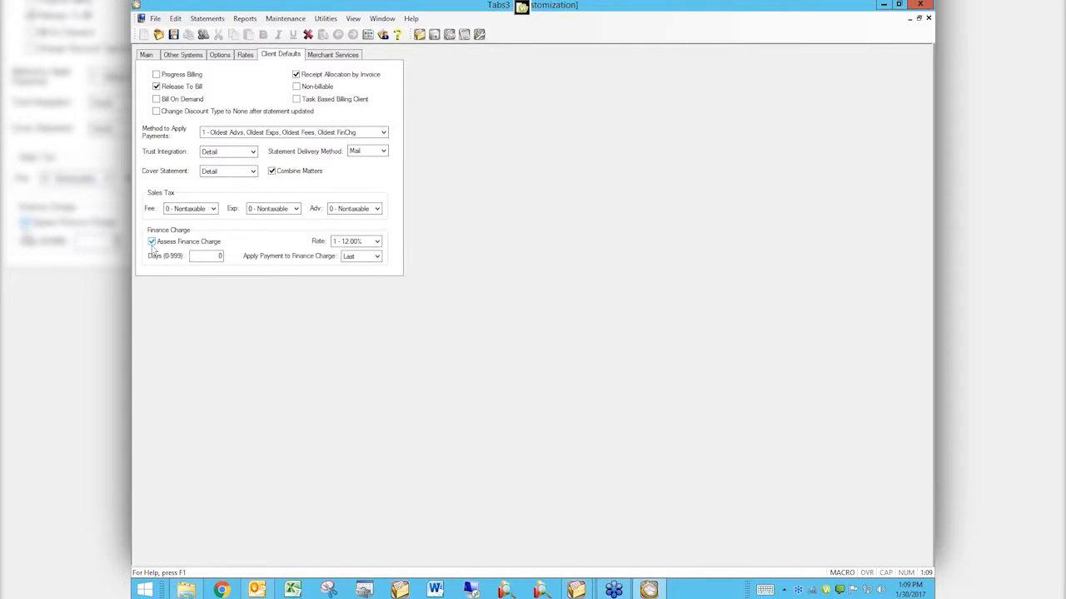
click(379, 242)
click(379, 242)
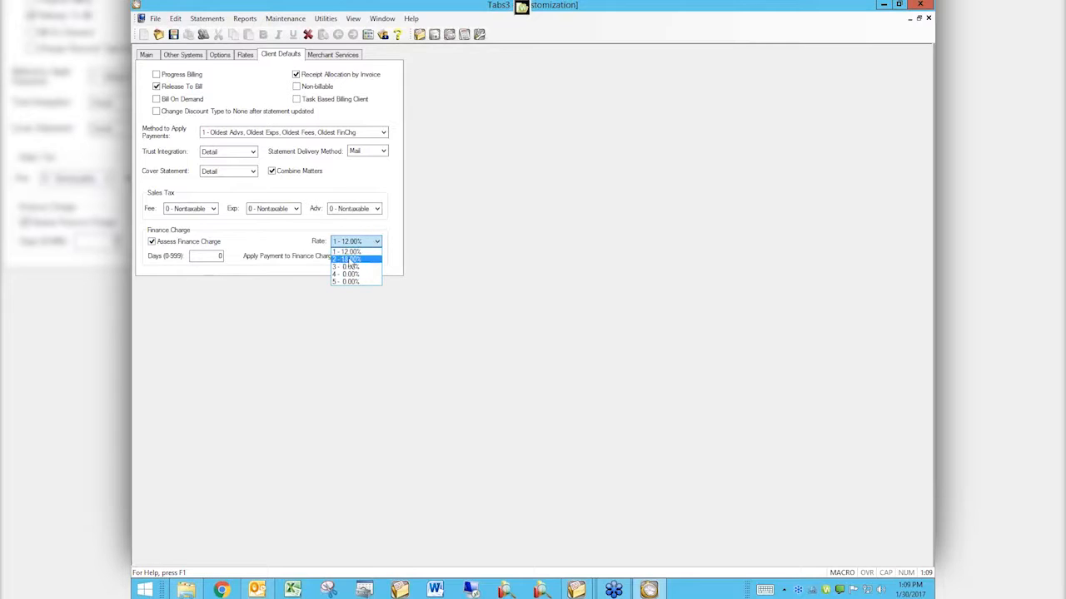
click(345, 260)
double_click(204, 257)
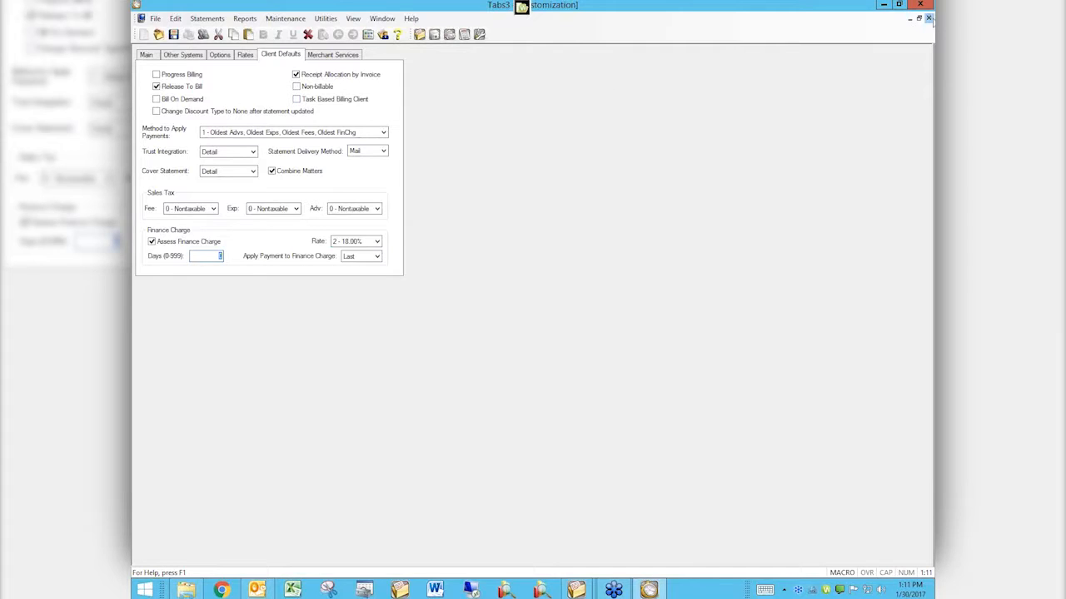
click(929, 18)
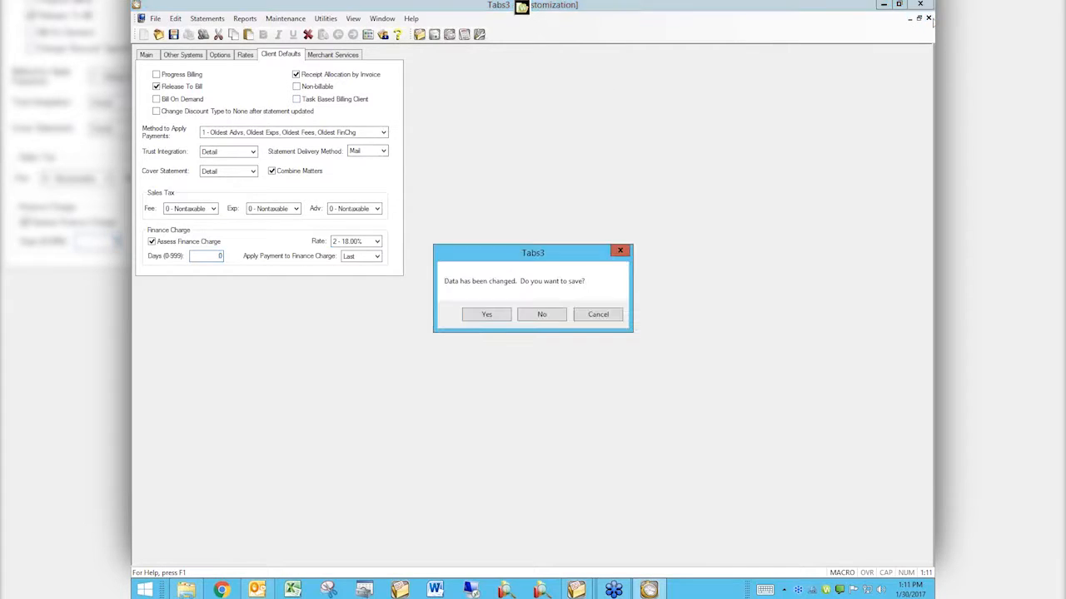
click(540, 316)
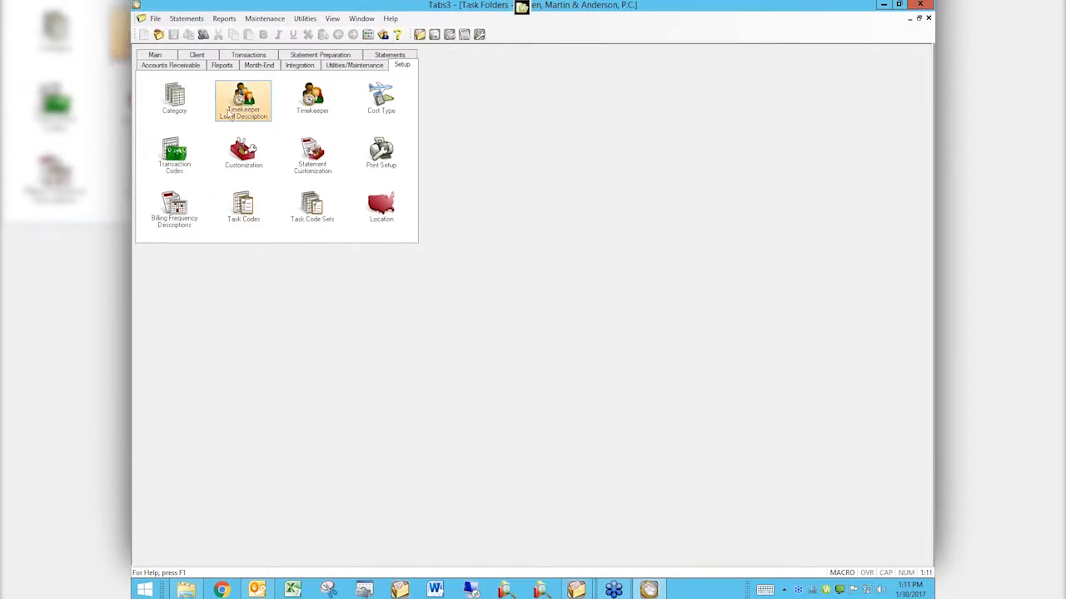
Step: Reopen Customization to check the saved client defaults and close it again
click(250, 155)
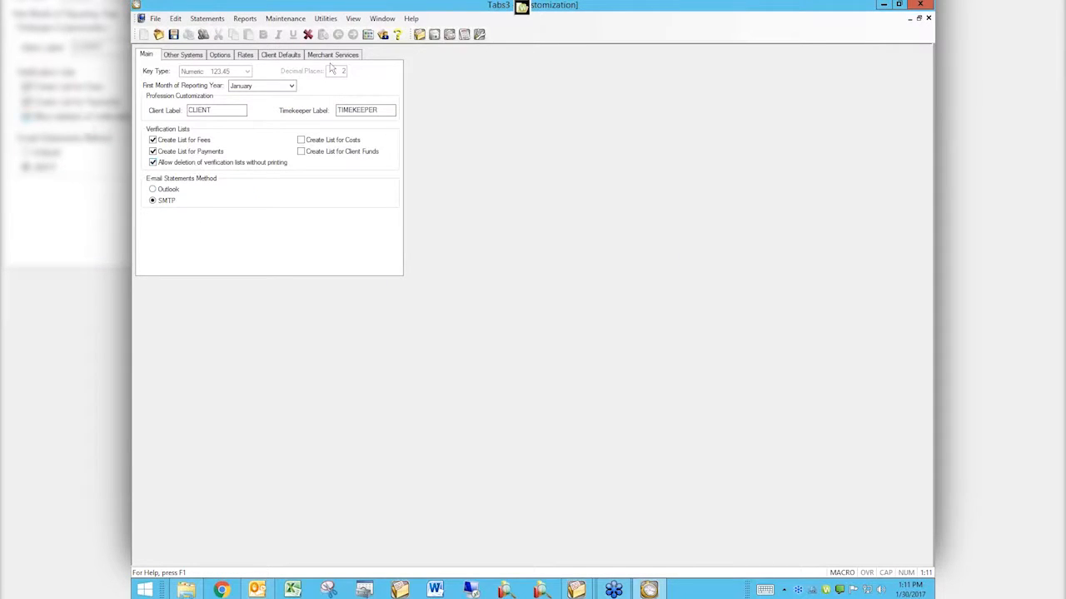
click(280, 54)
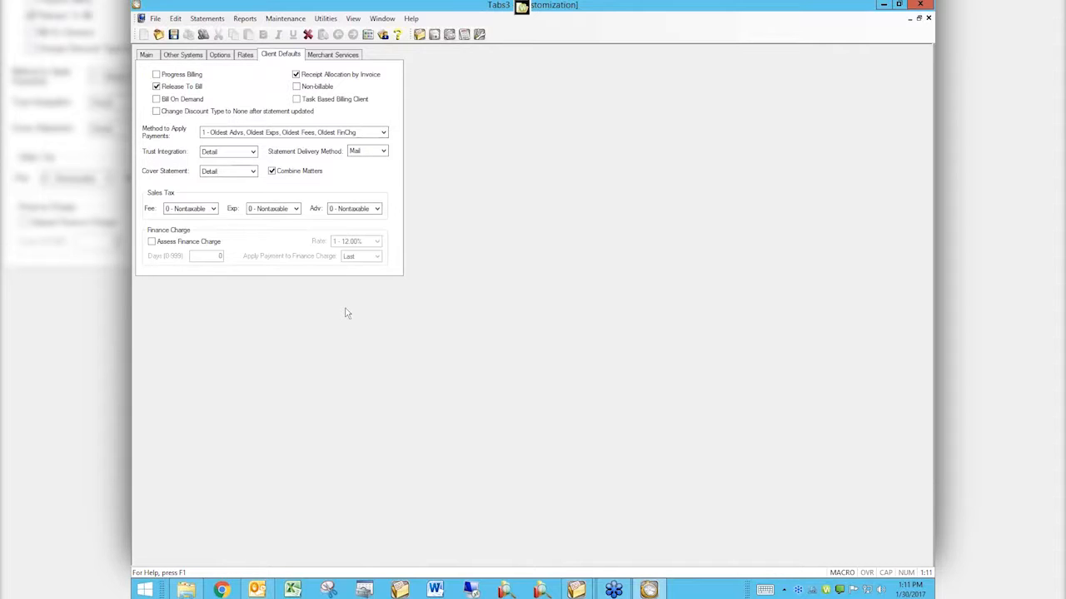
click(771, 27)
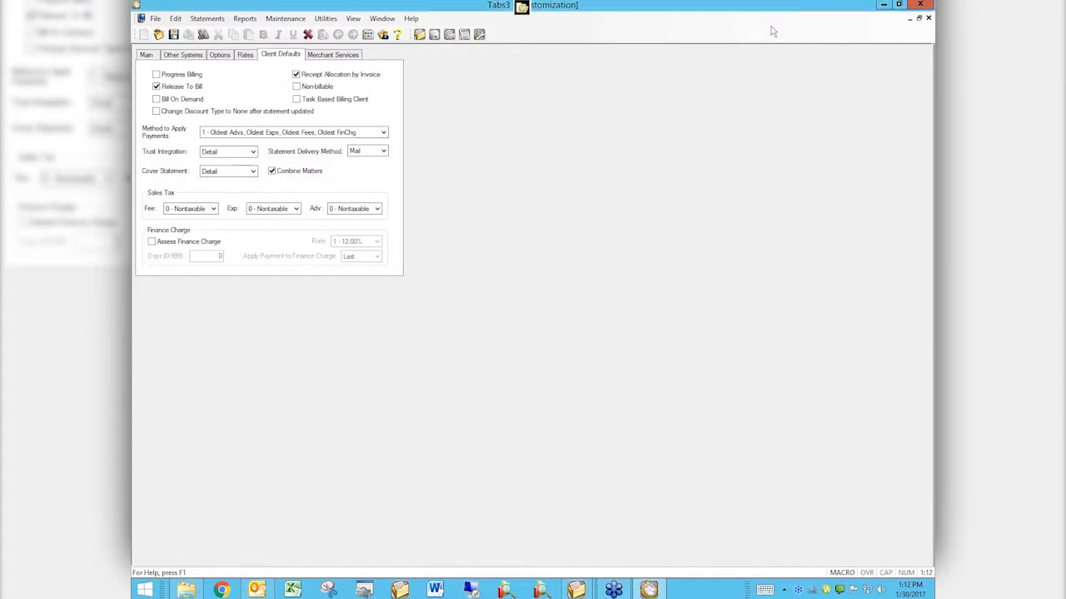
click(928, 20)
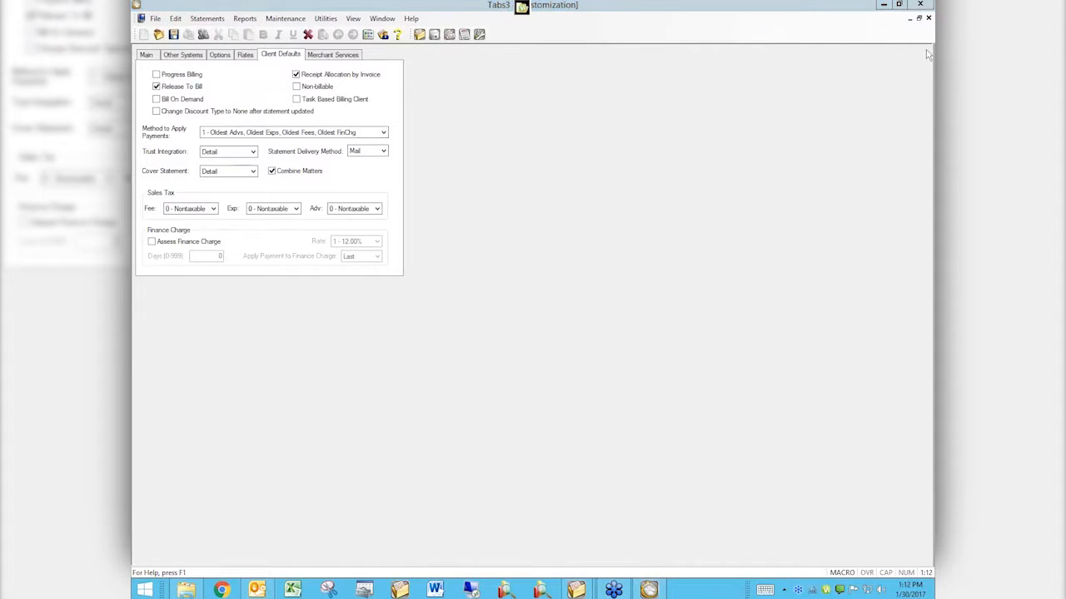
click(928, 18)
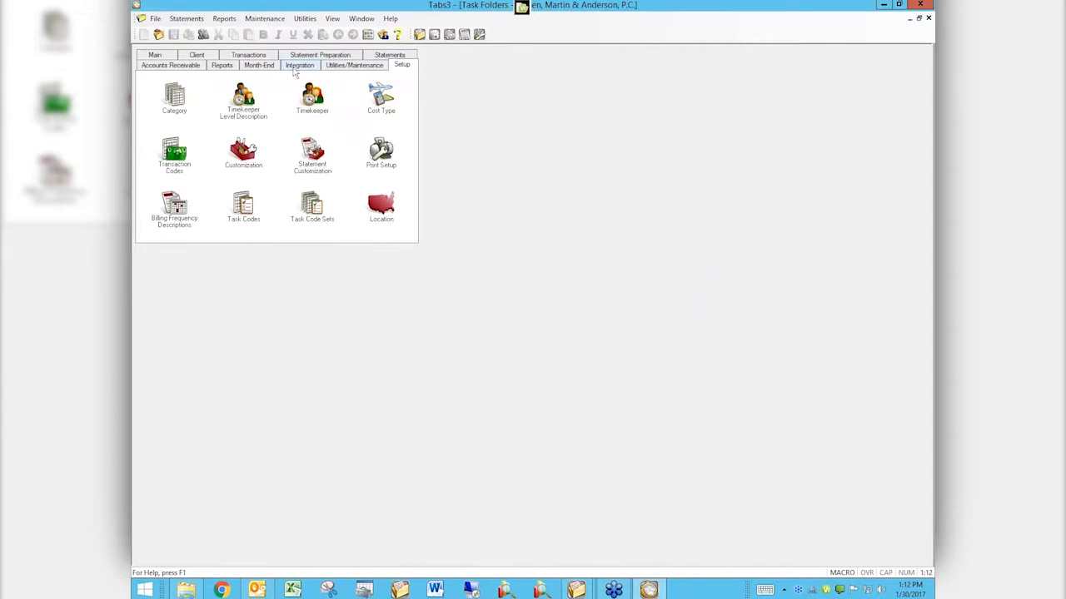
Step: Open Change Client Options, look over the Setup settings and return to the client selection criteria
click(346, 56)
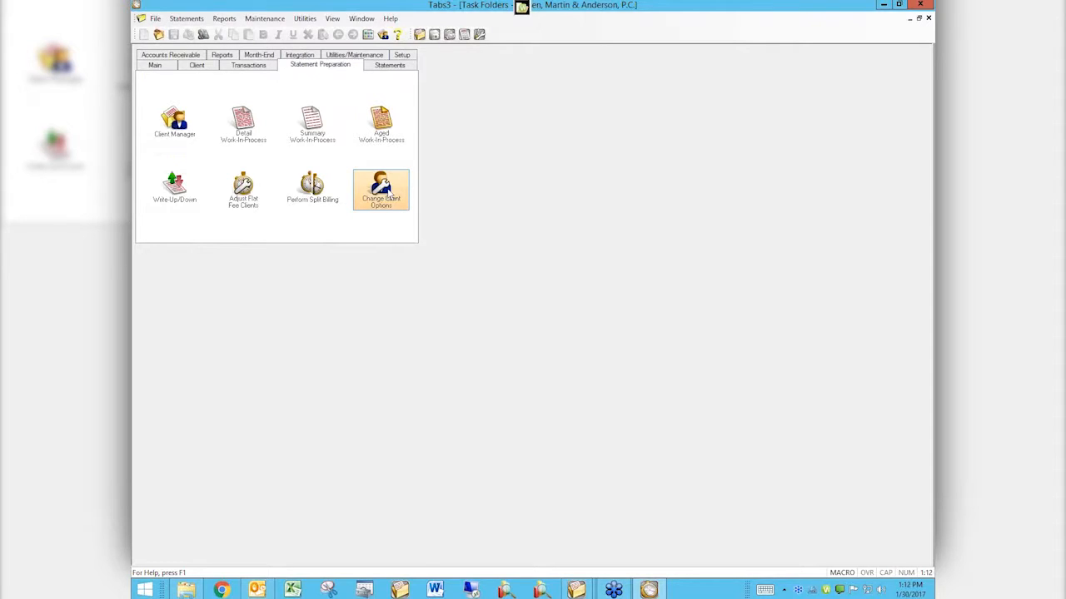
click(390, 195)
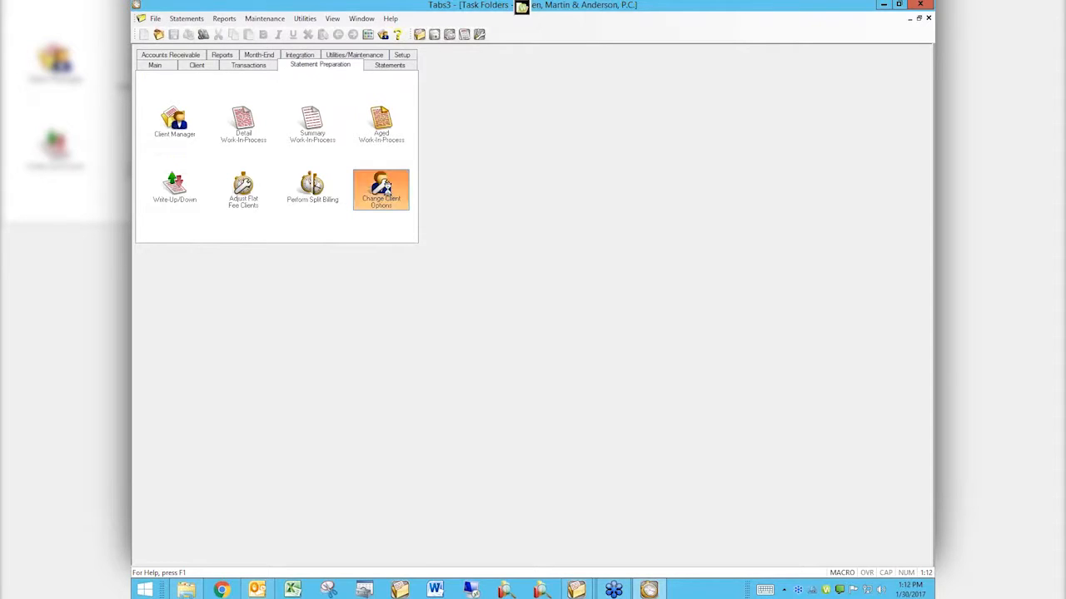
click(605, 378)
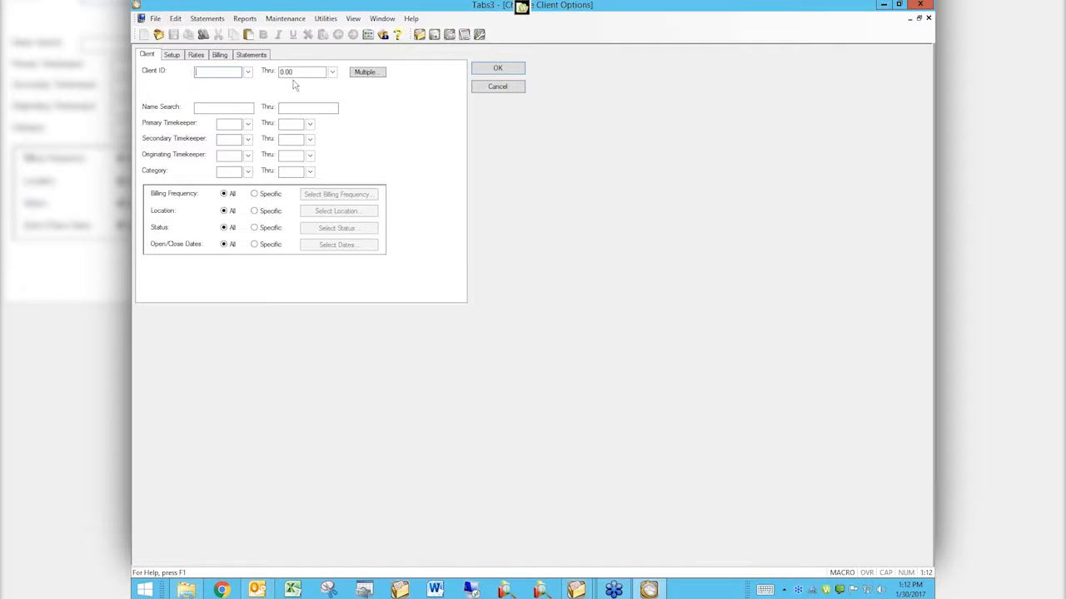
click(172, 56)
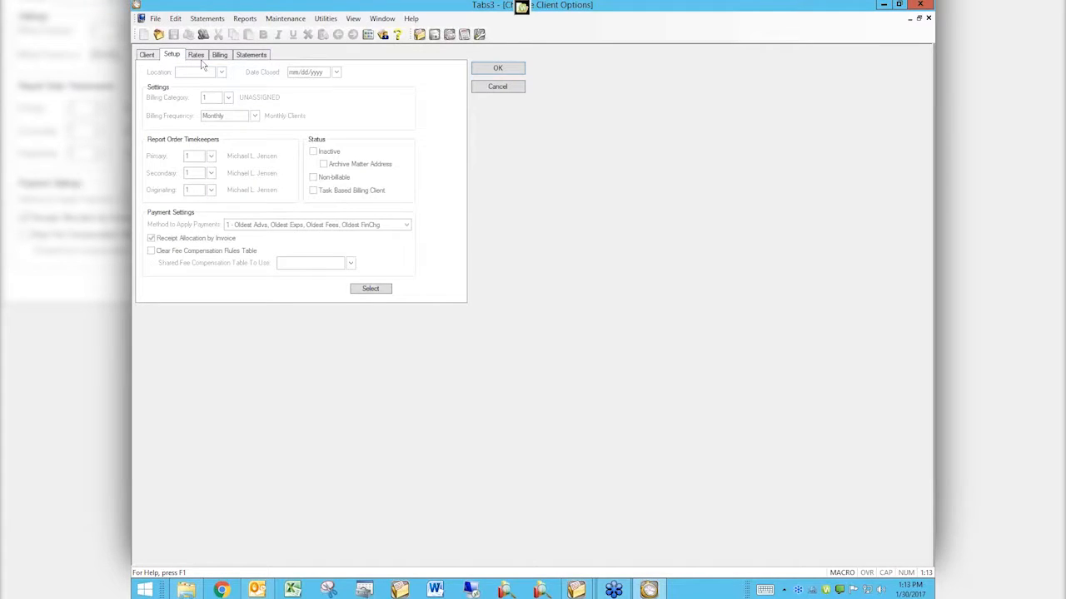
click(148, 55)
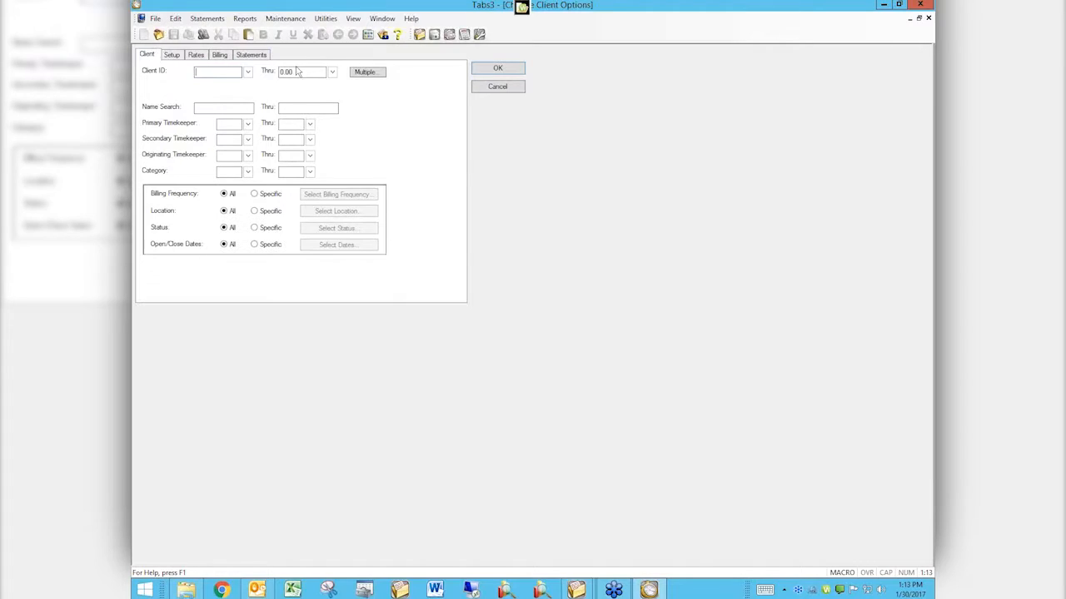
Step: Clear the ending value of the Client ID range, checking the Setup settings before returning to the client criteria
click(297, 73)
key(Delete)
click(177, 58)
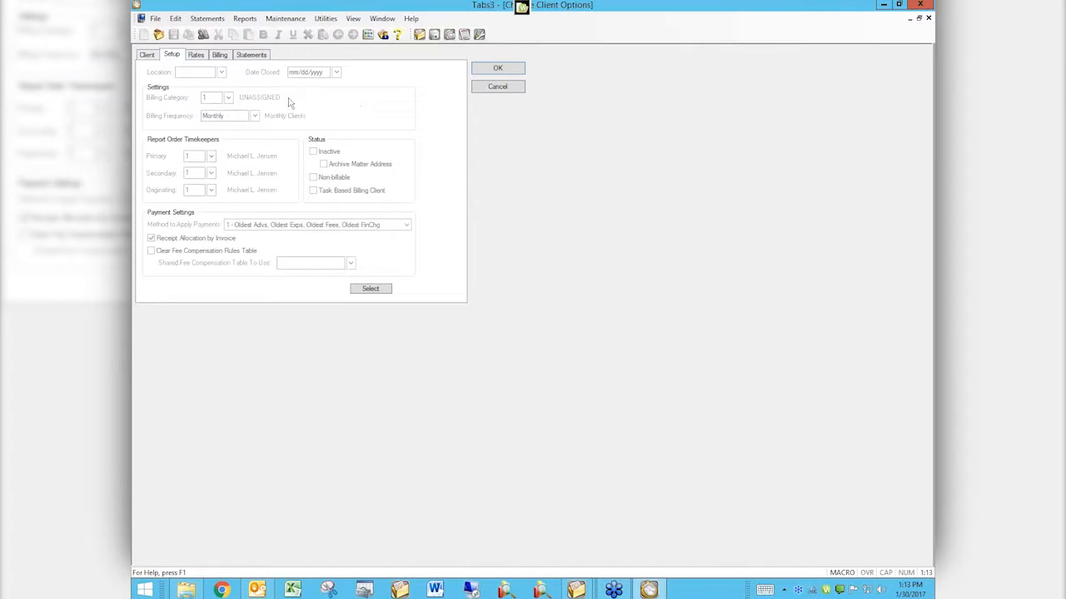
click(150, 56)
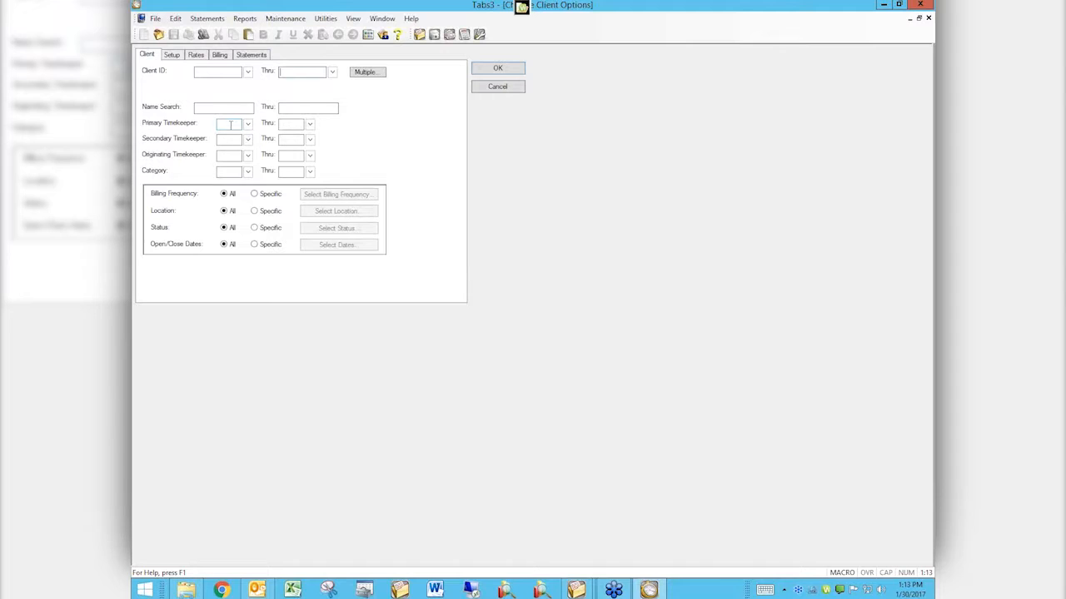
Step: Limit the client selection to primary timekeeper 3 and check the available categories without choosing one
click(248, 124)
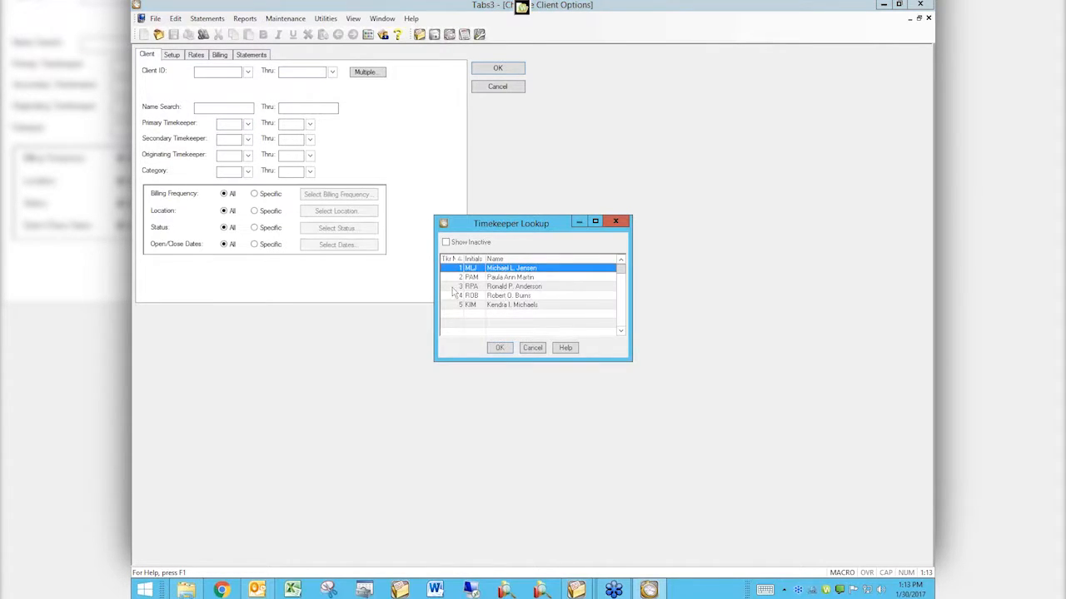
click(452, 287)
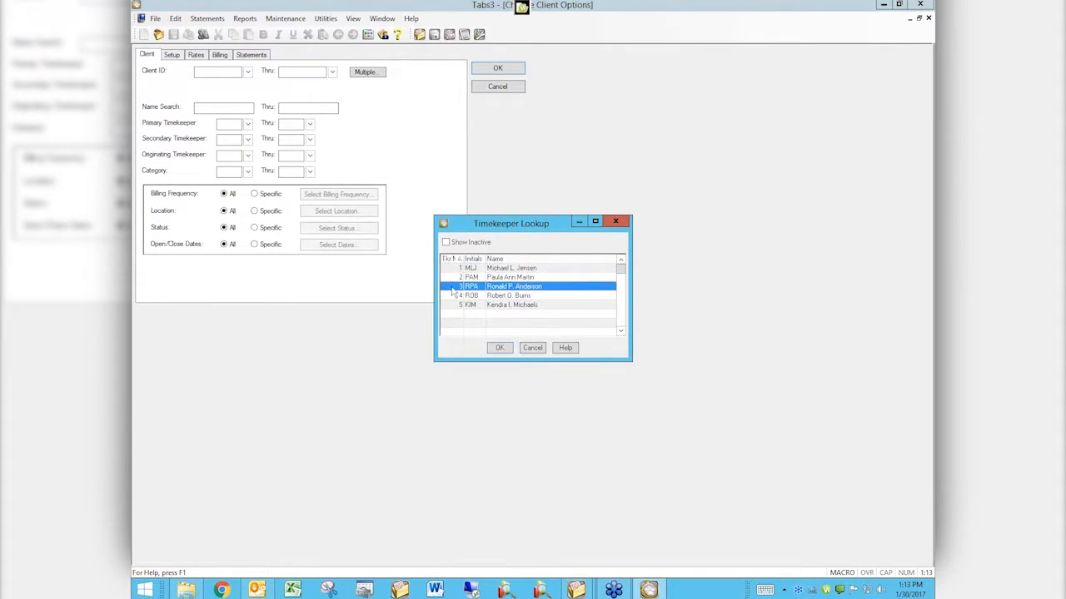
double_click(505, 287)
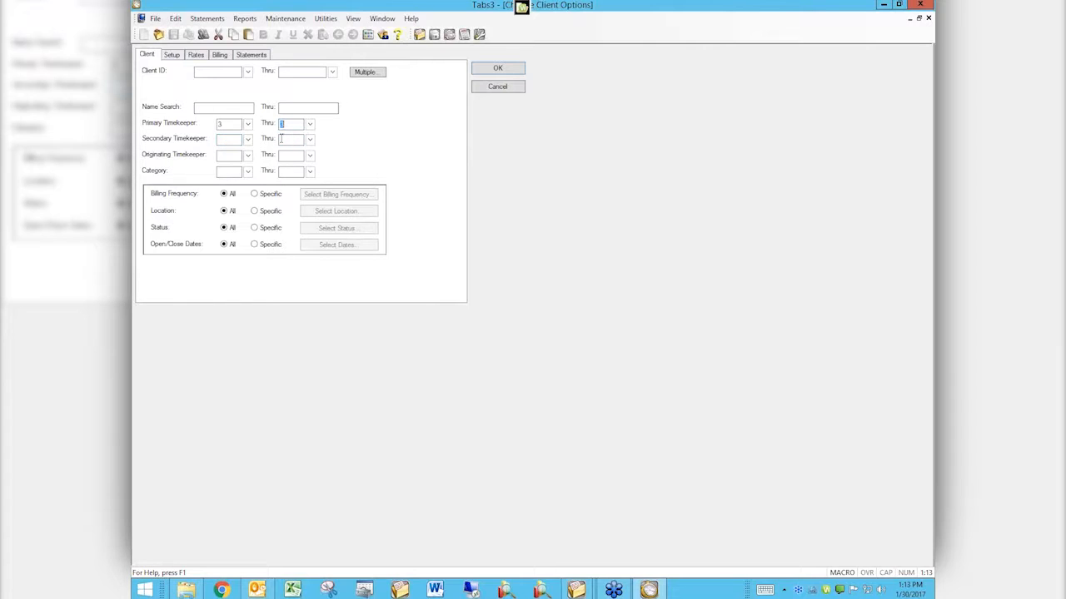
click(248, 171)
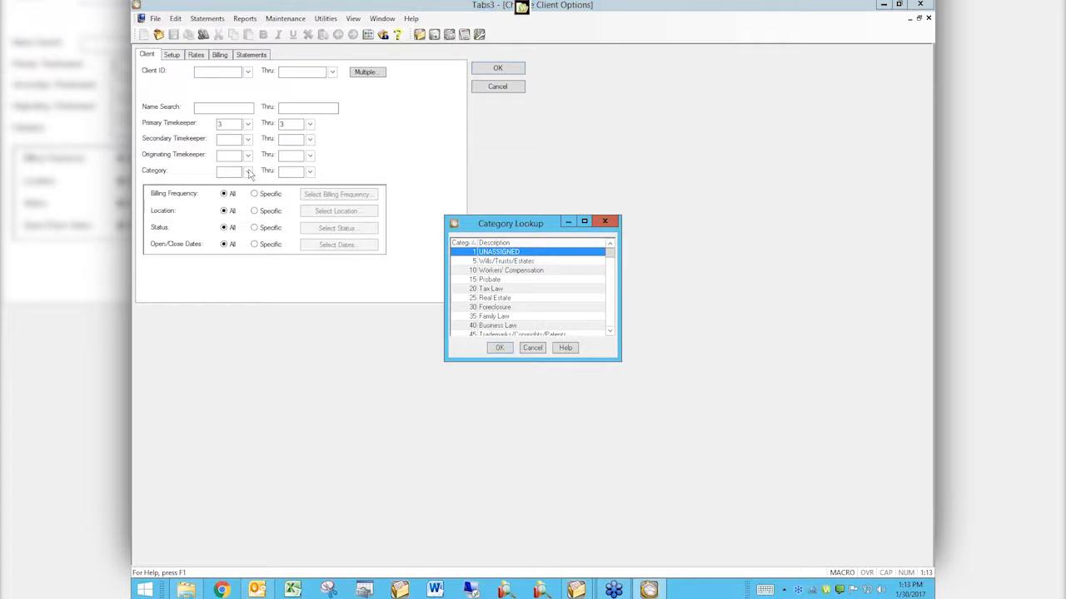
click(534, 348)
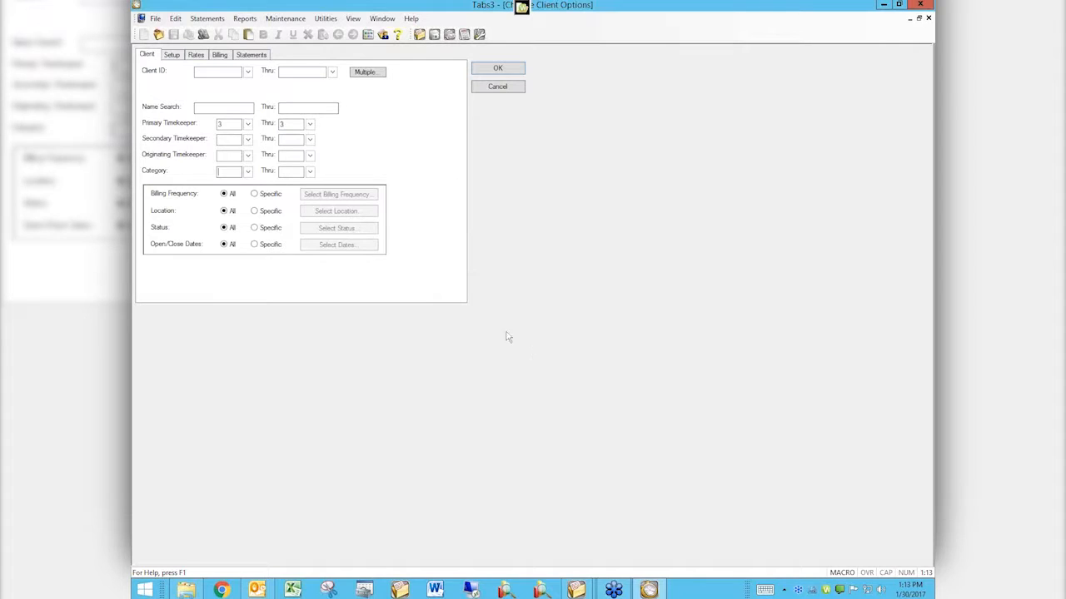
Step: Set the billing frequency filter to Specific and view the available frequencies without selecting any
click(254, 194)
click(318, 196)
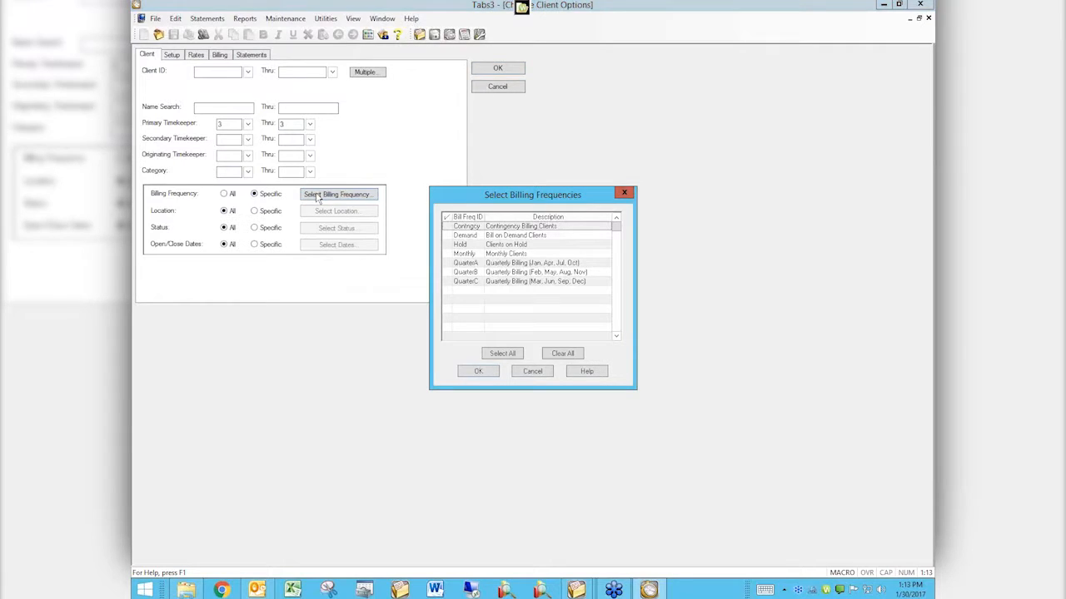
click(528, 373)
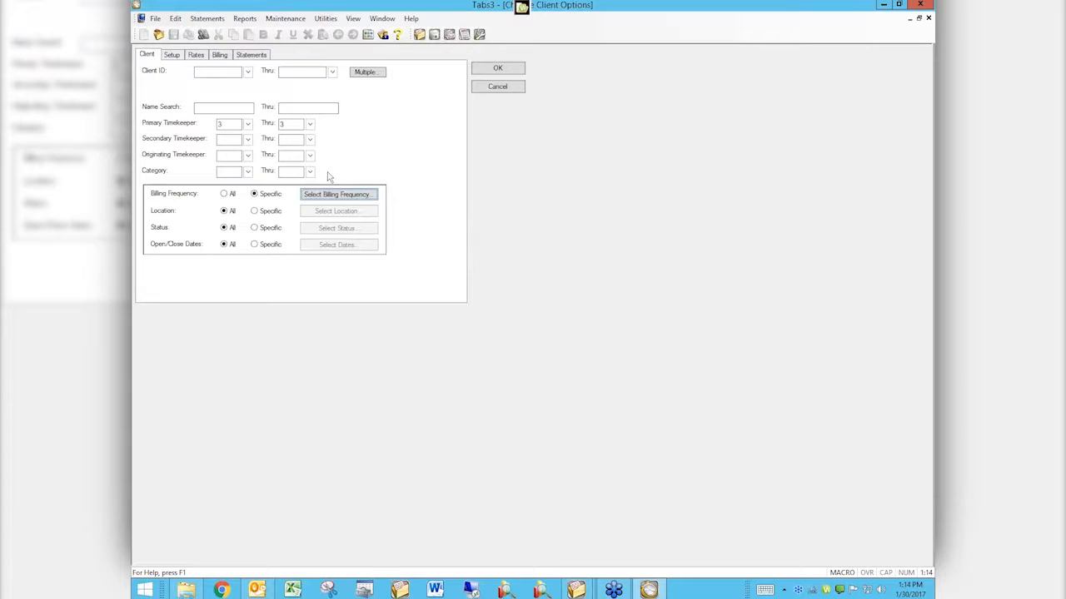
Step: Clear the primary timekeeper range and leave the ending value of the Client ID range blank
click(225, 125)
key(BackSpace)
click(290, 71)
text(0.00)
key(BackSpace)
key(BackSpace)
key(BackSpace)
key(BackSpace)
Step: Look over the Setup, Rates, Billing and Statements settings that can be changed for the selected clients
click(173, 56)
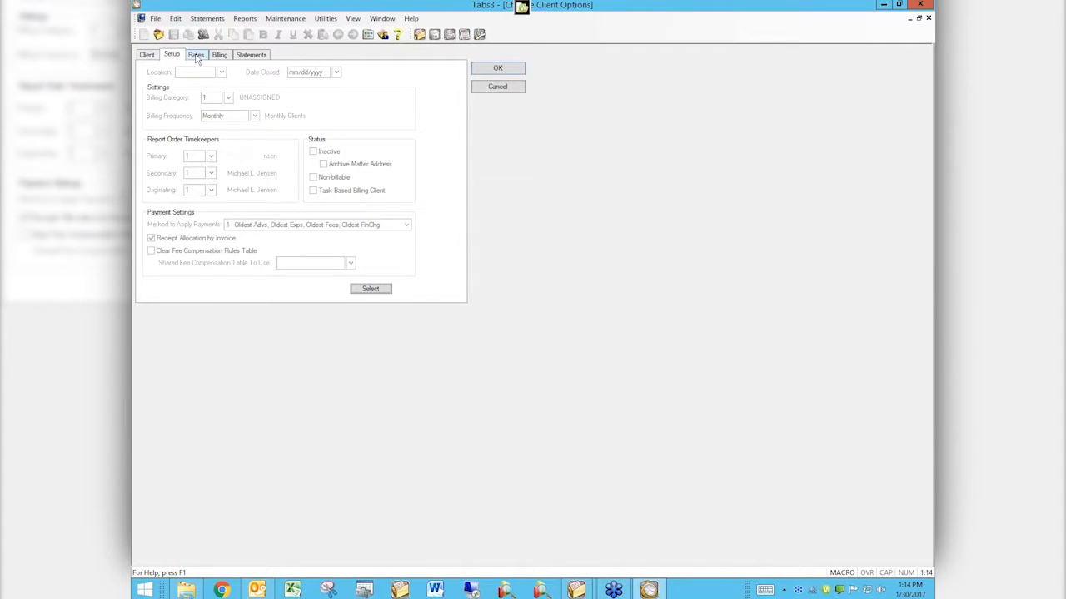
click(196, 56)
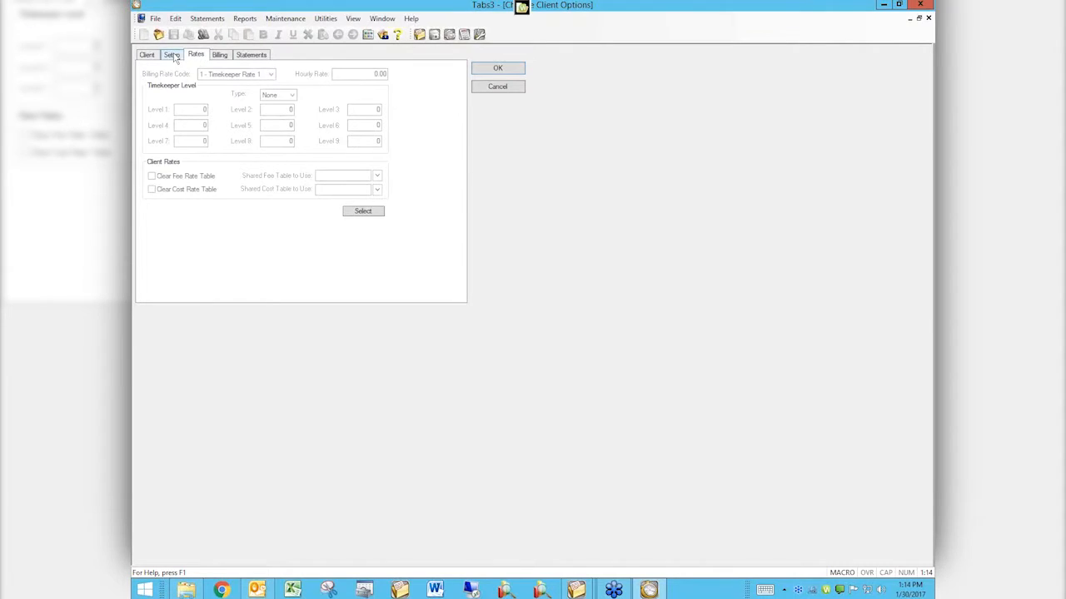
click(173, 56)
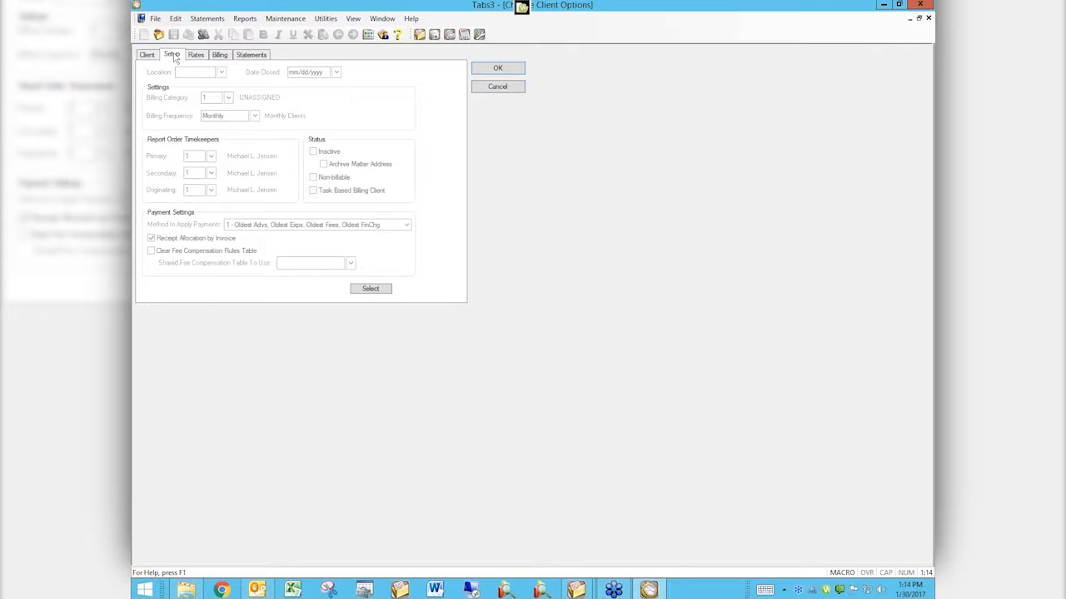
click(150, 55)
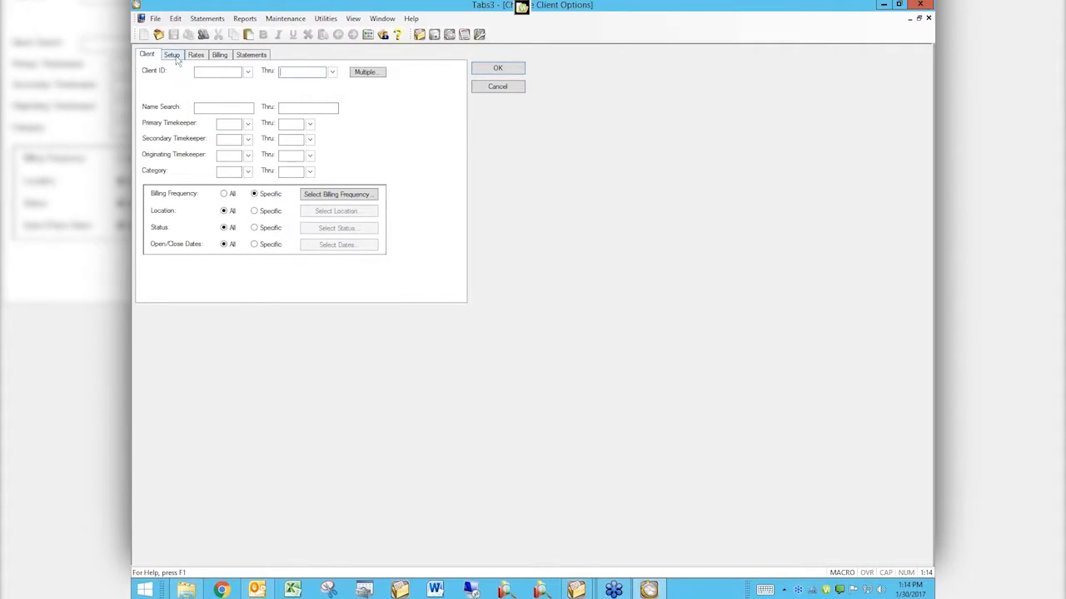
click(173, 55)
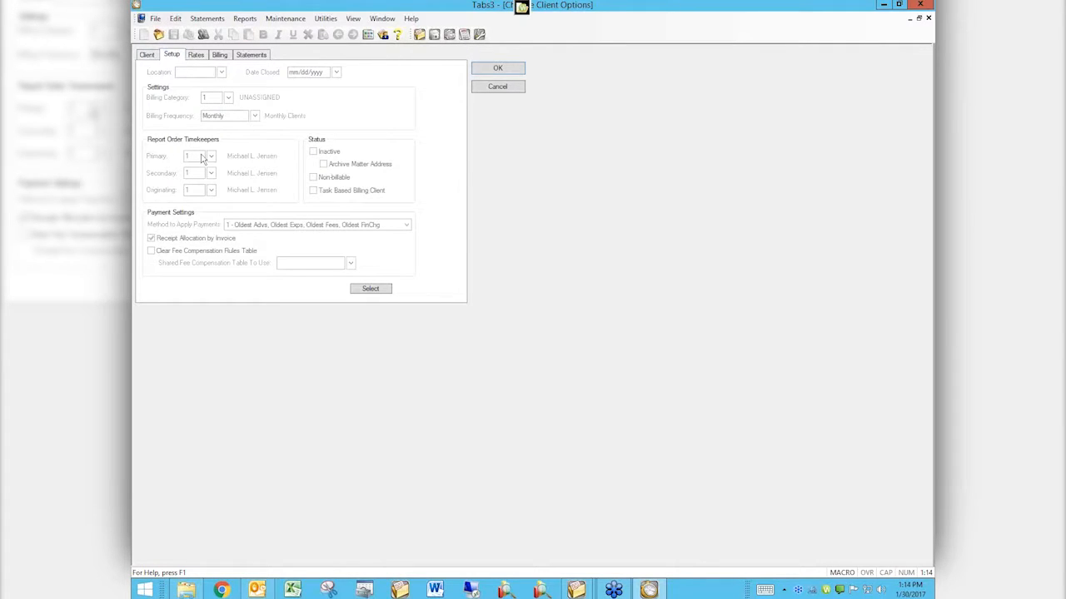
click(223, 56)
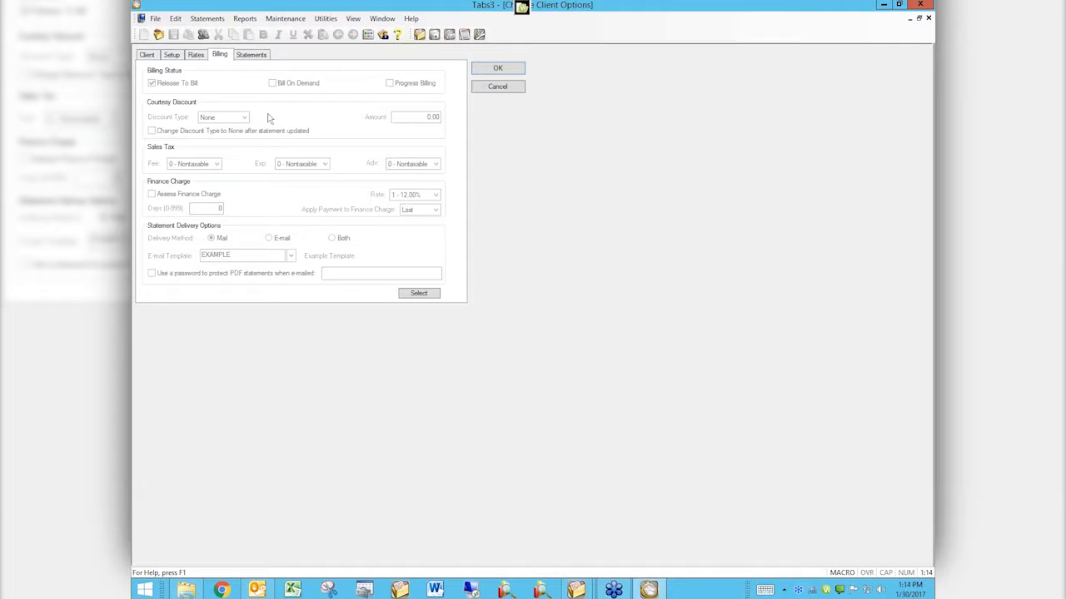
click(194, 55)
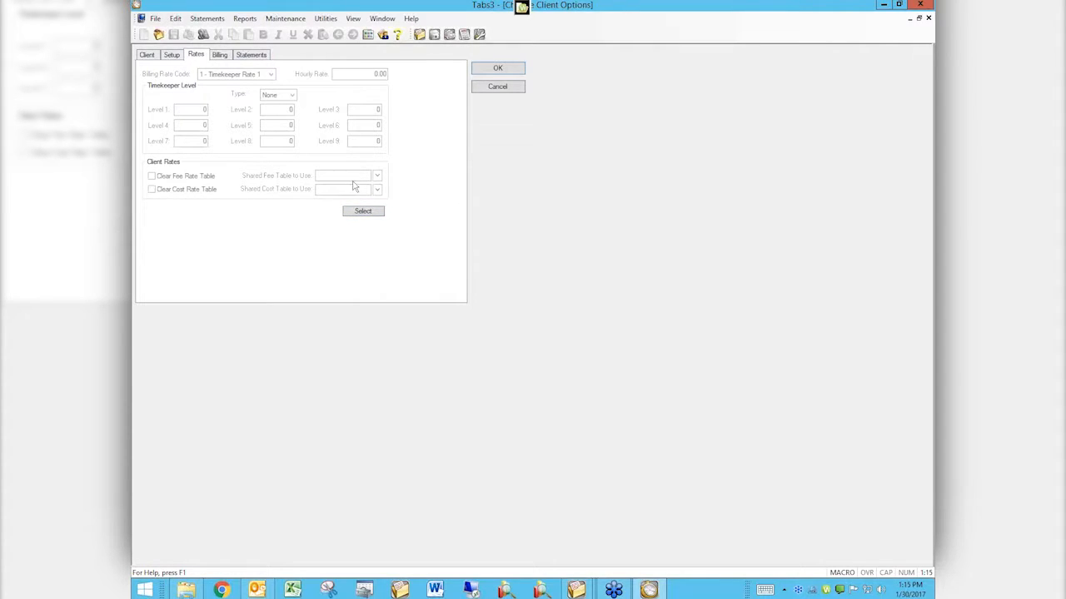
click(252, 55)
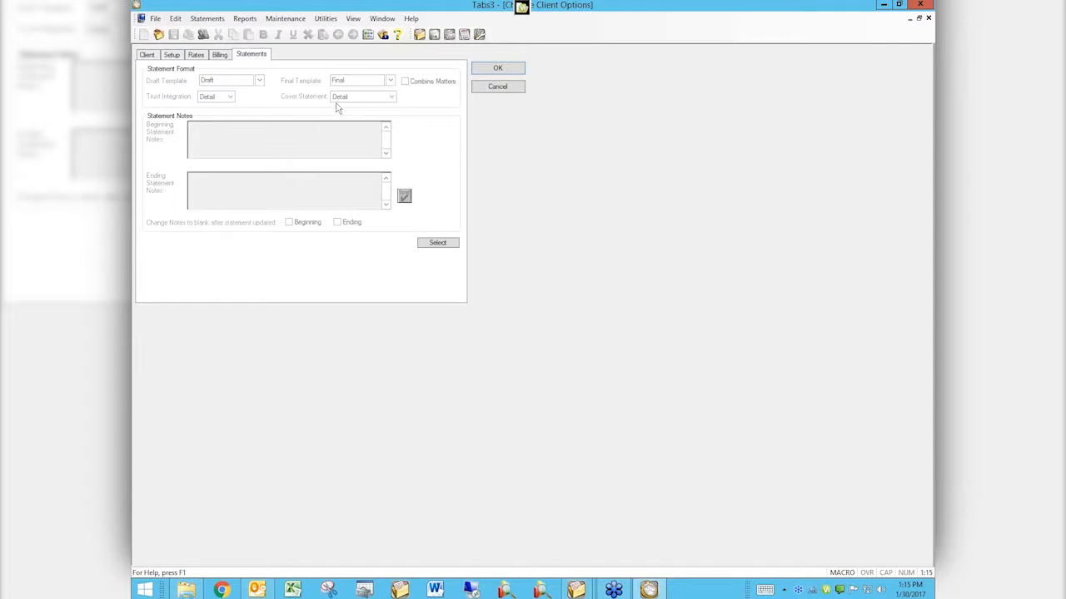
Step: Choose Finance Charge Rate as a billing option to change and set the rate to 2 - 18.00%
click(217, 56)
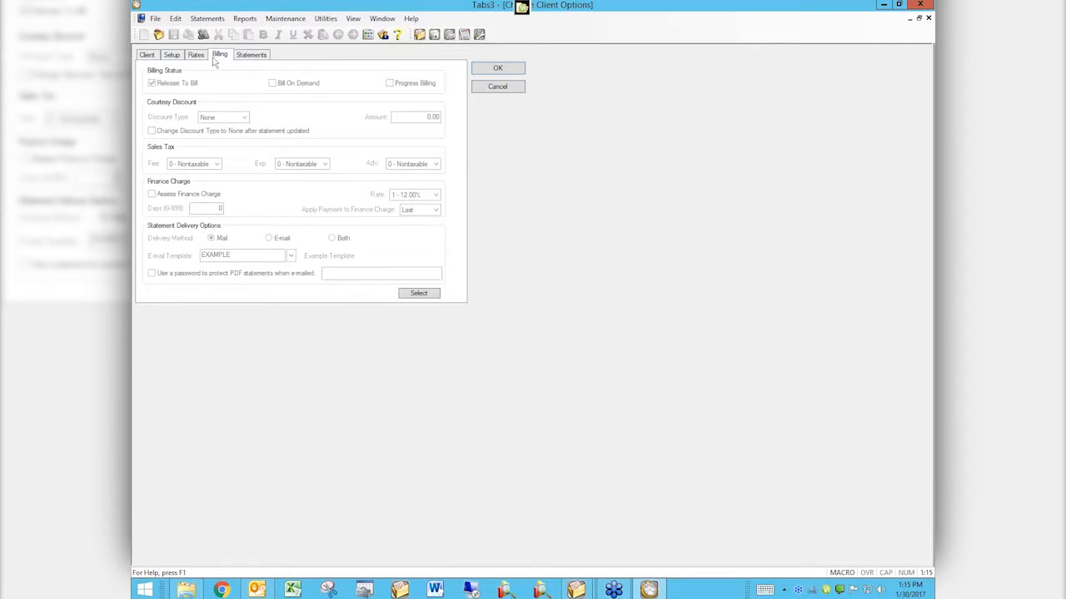
click(418, 295)
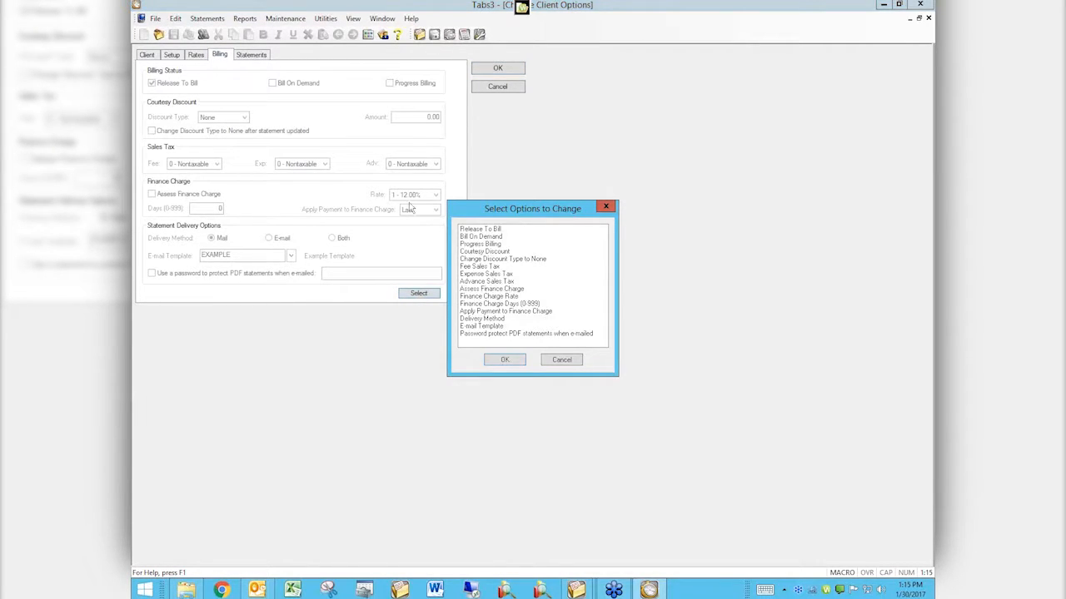
double_click(501, 298)
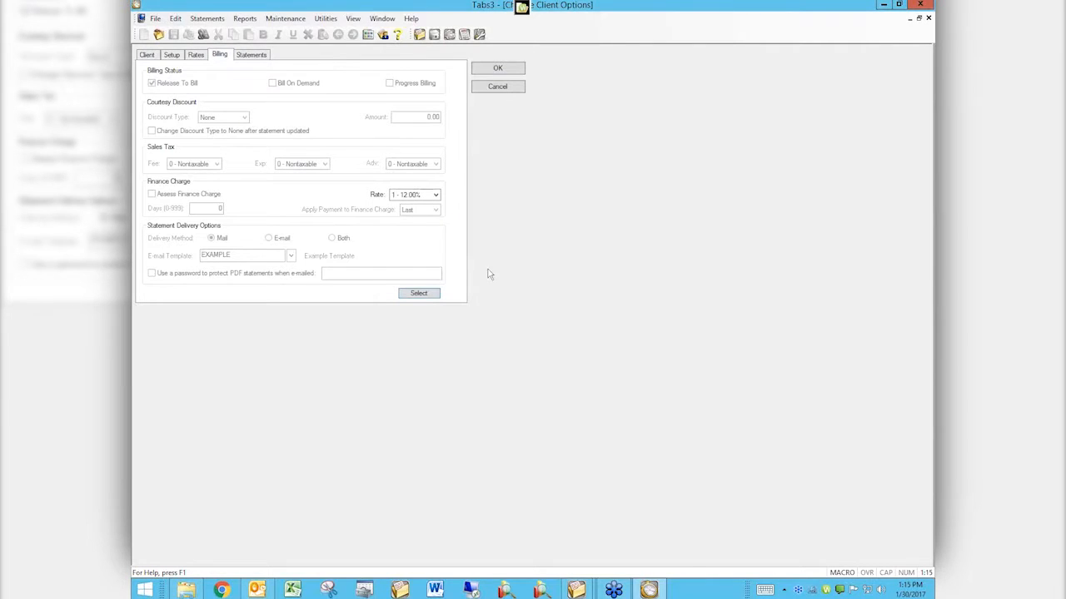
click(435, 195)
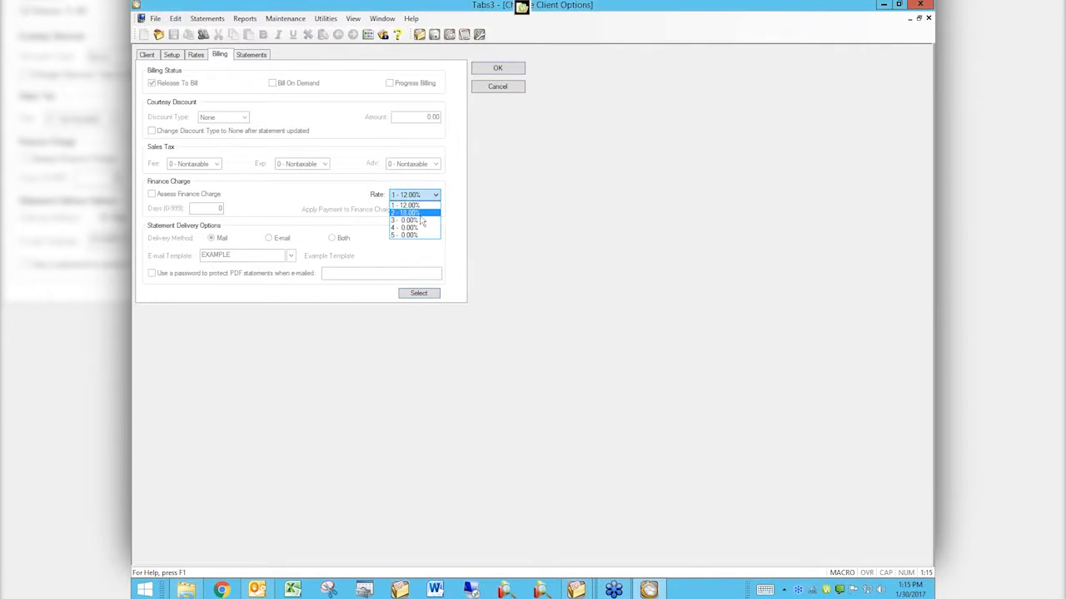
click(421, 214)
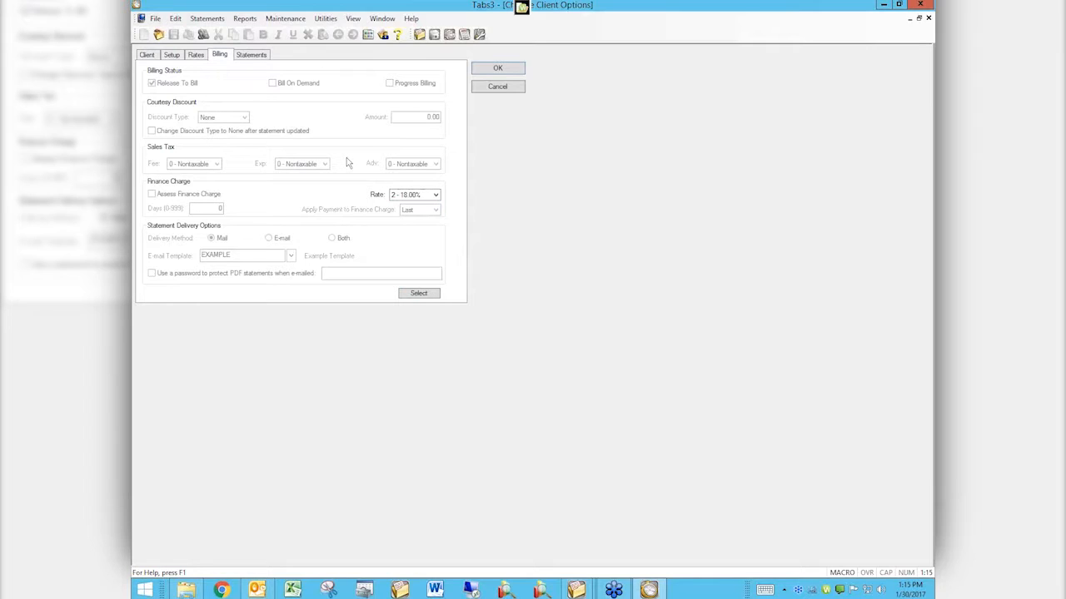
Step: Add Release To Bill to the billing options to change, and remove it again
click(417, 294)
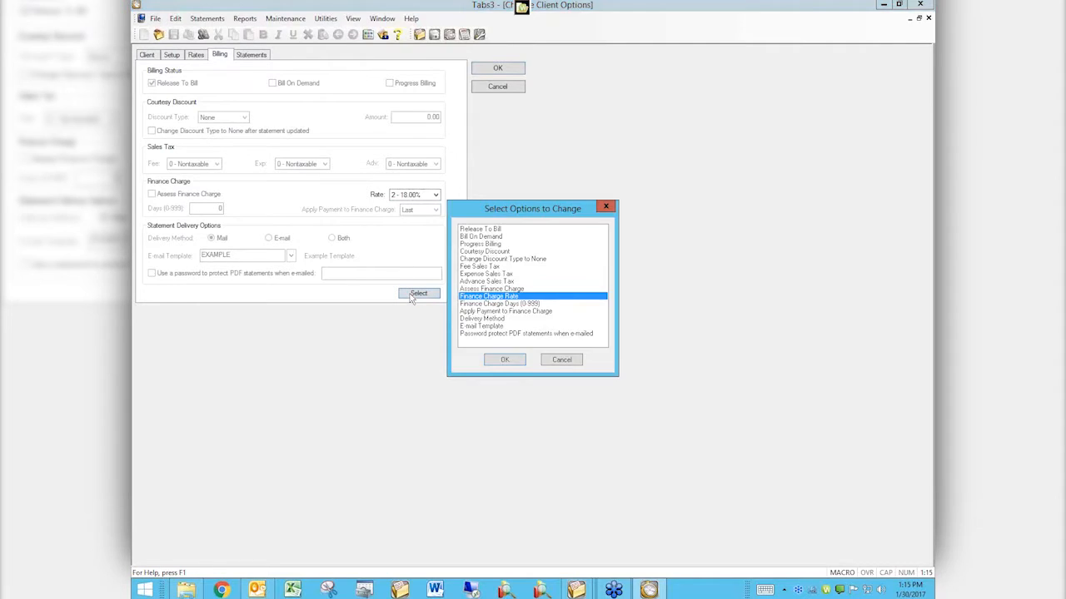
click(480, 230)
key(Return)
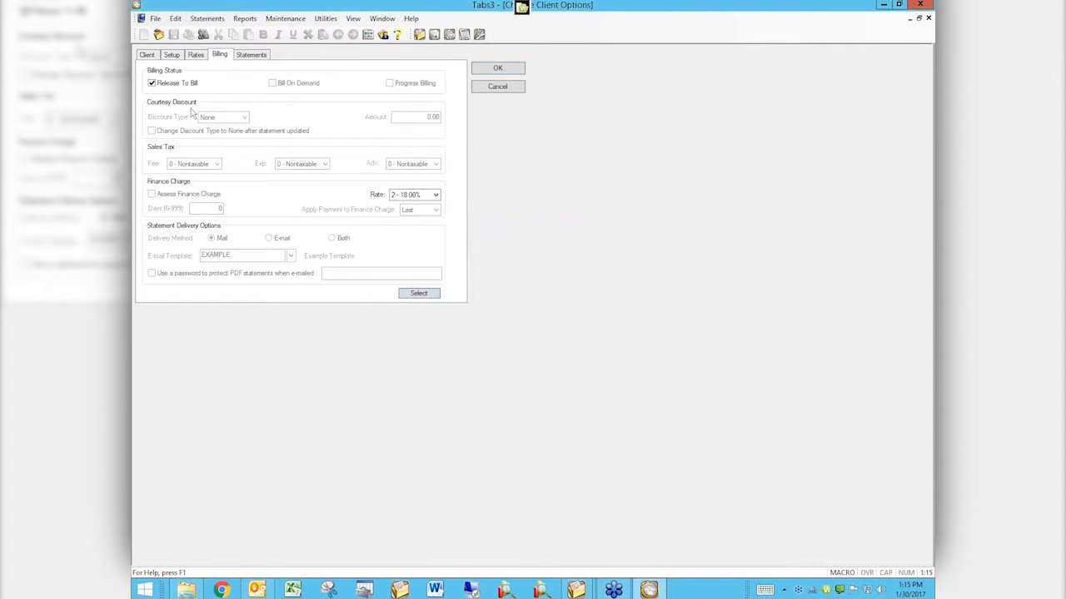
click(412, 298)
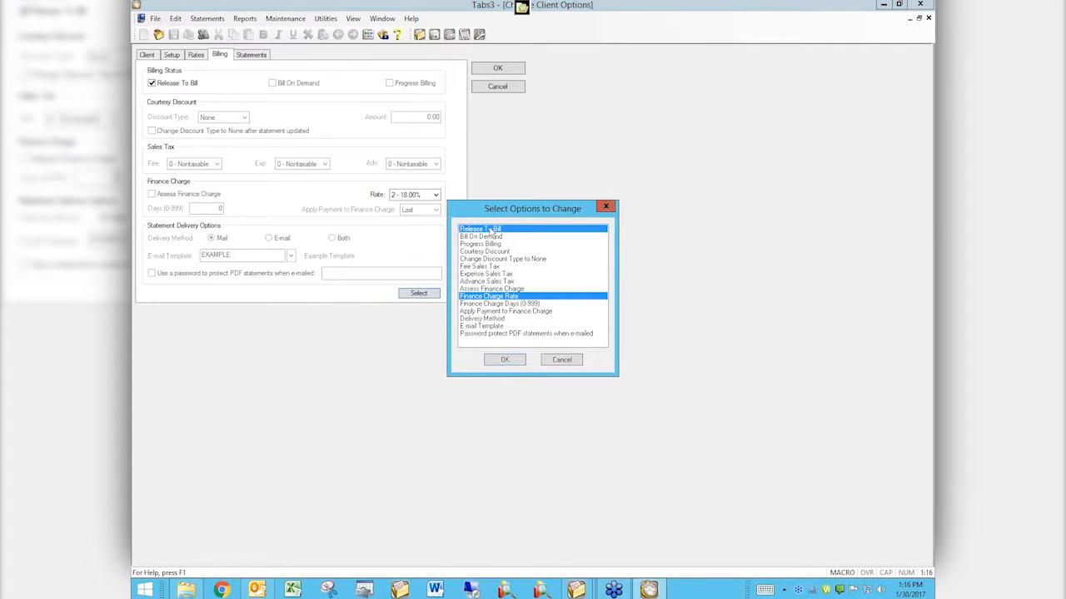
key(Return)
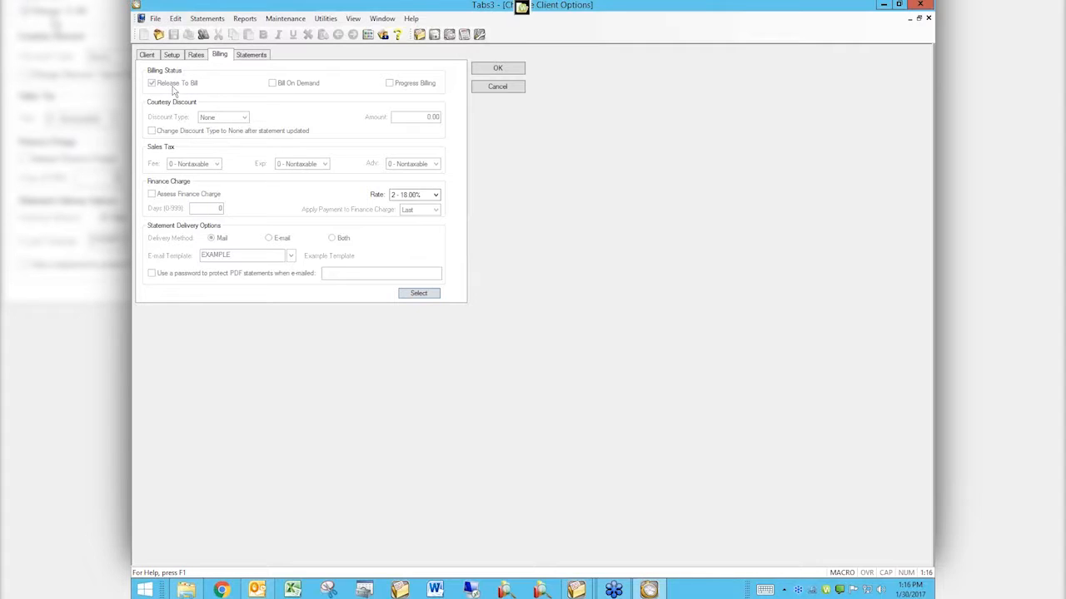
Step: Run the client option change with the specific billing frequency filter, and set the billing frequency filter to All
click(501, 71)
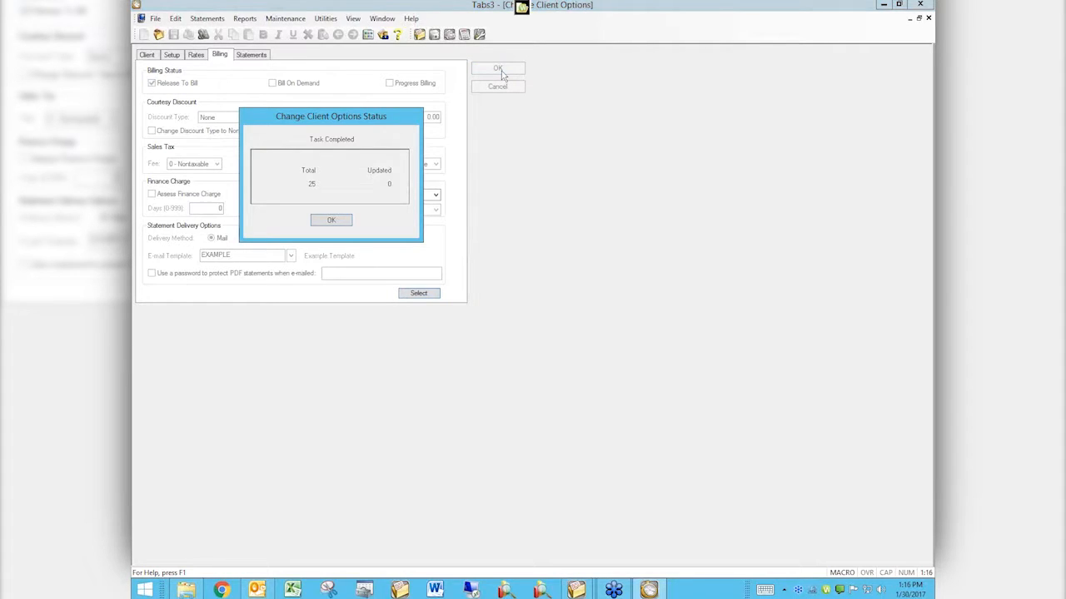
click(331, 221)
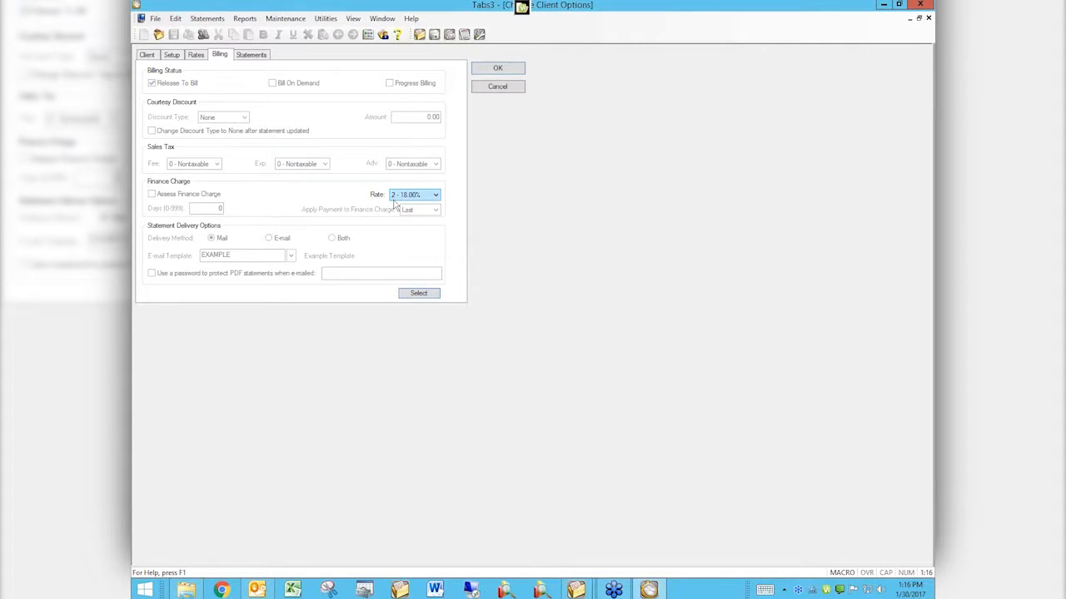
click(149, 56)
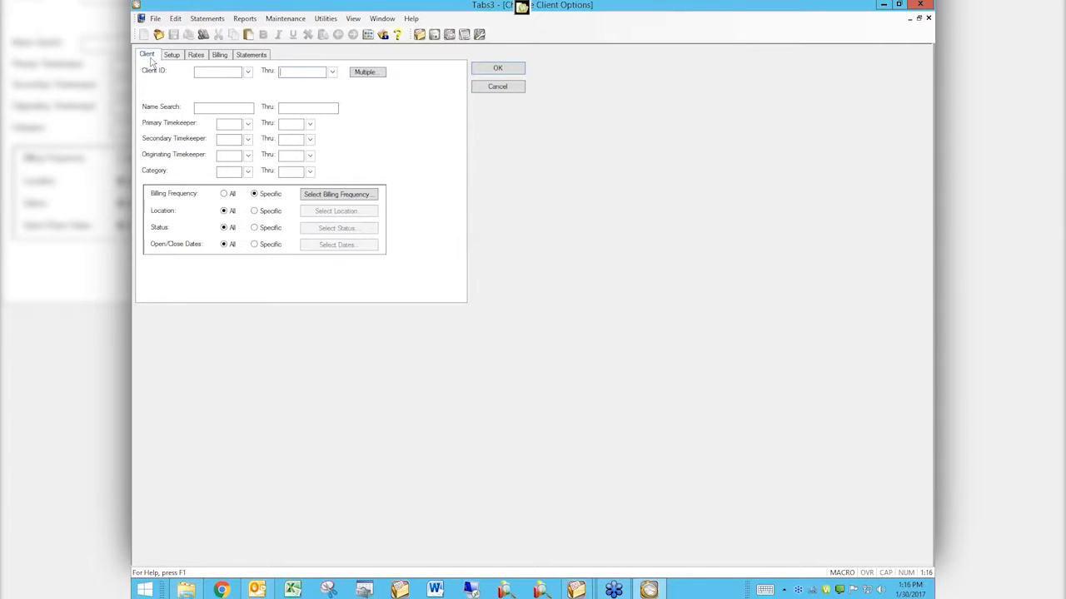
click(339, 196)
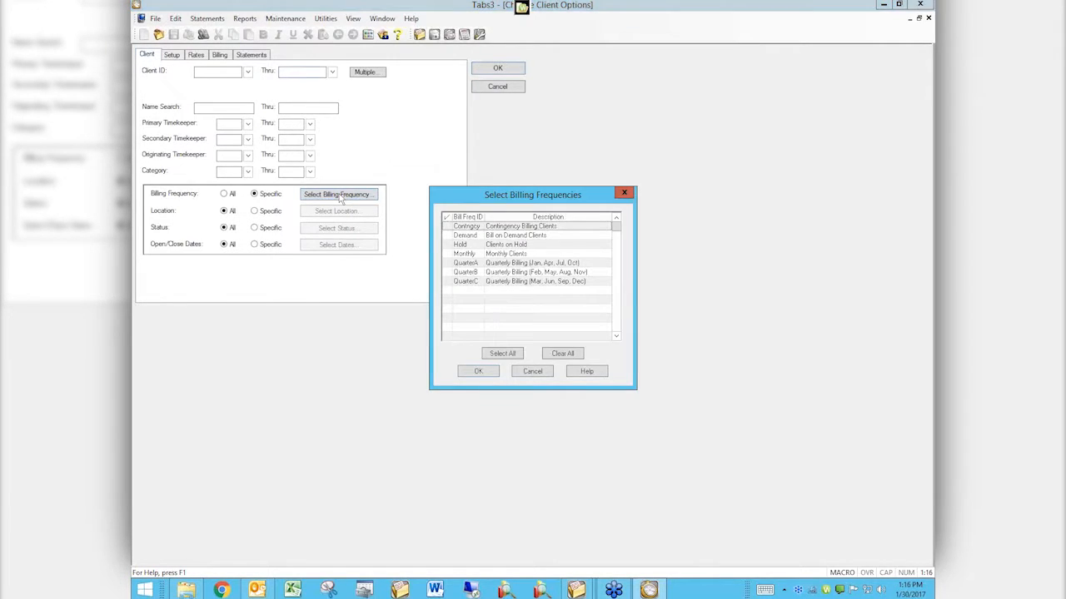
click(540, 373)
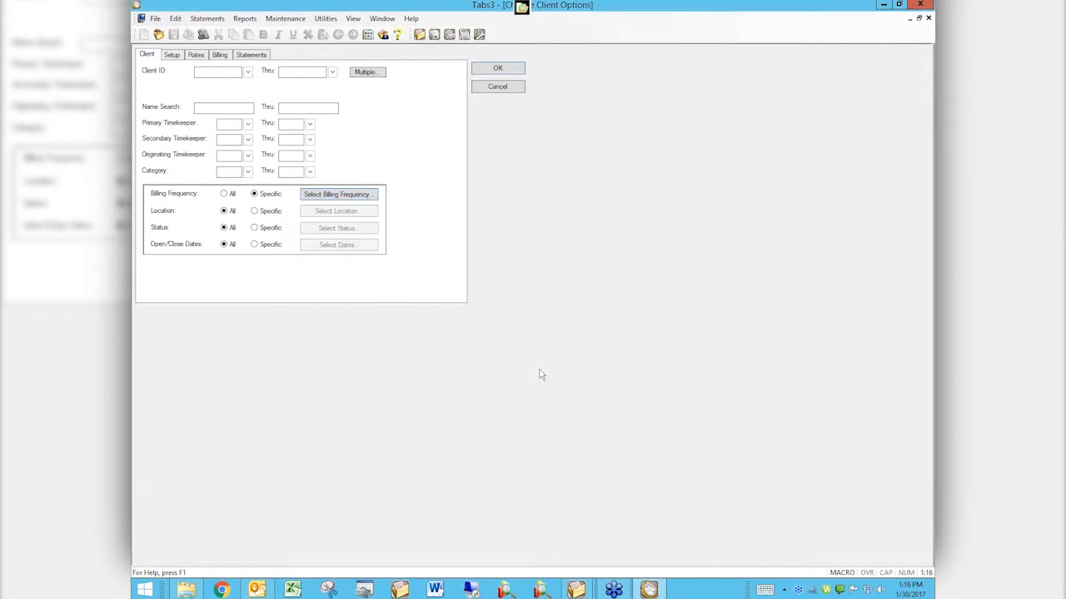
click(226, 194)
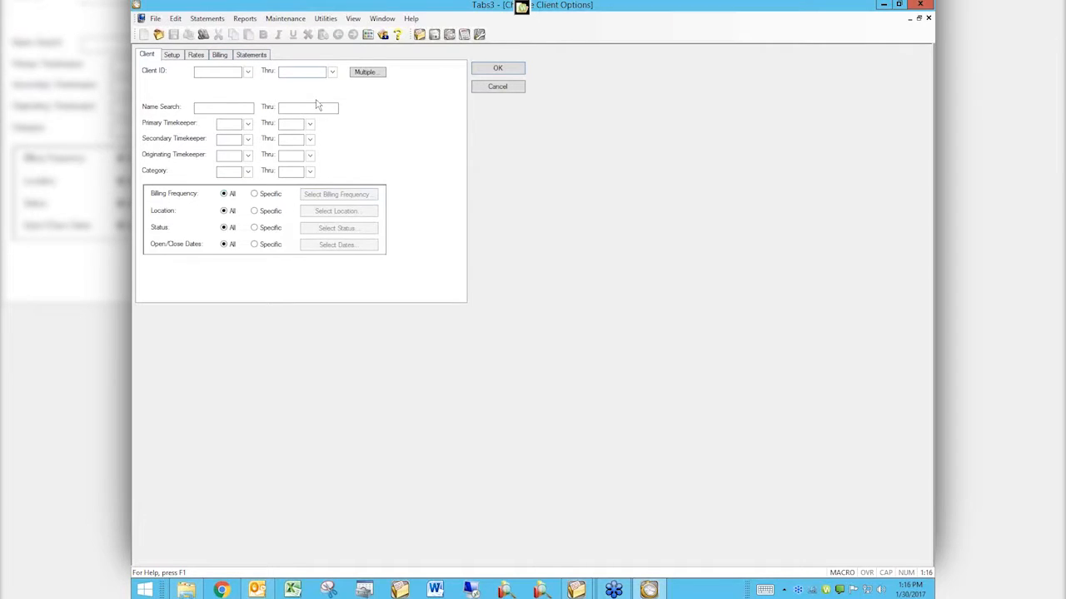
Step: Apply the 18.00% finance charge rate to the clients of all billing frequencies and dismiss the completion status
click(252, 55)
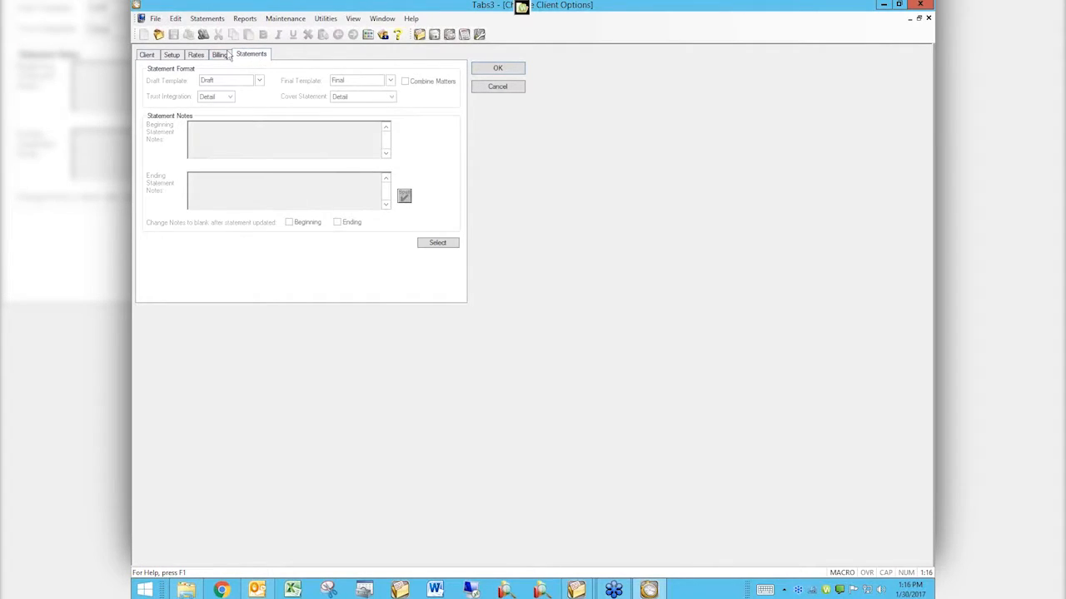
click(219, 55)
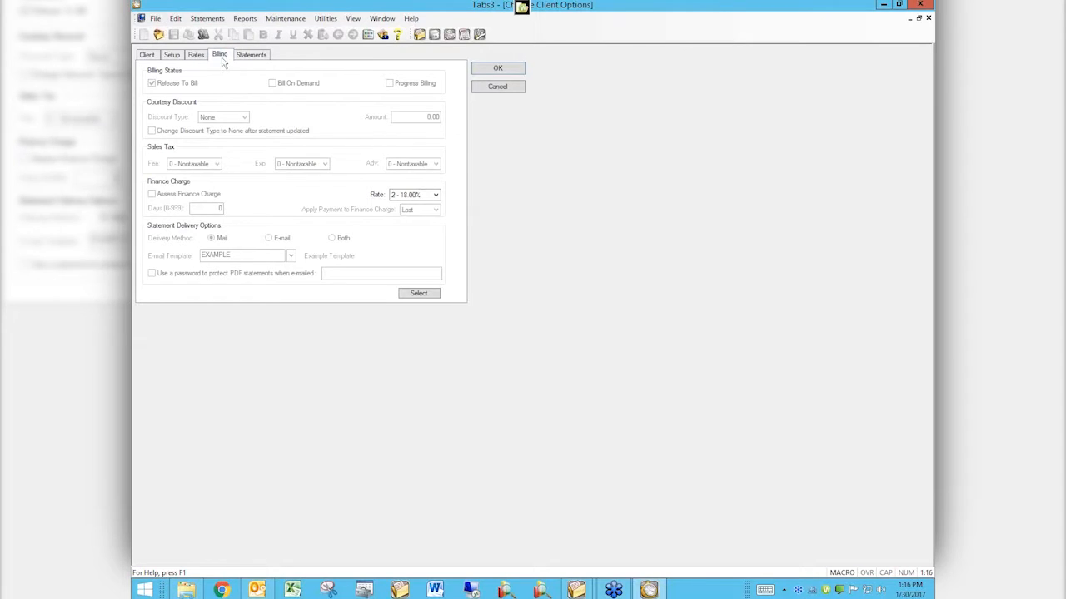
click(499, 68)
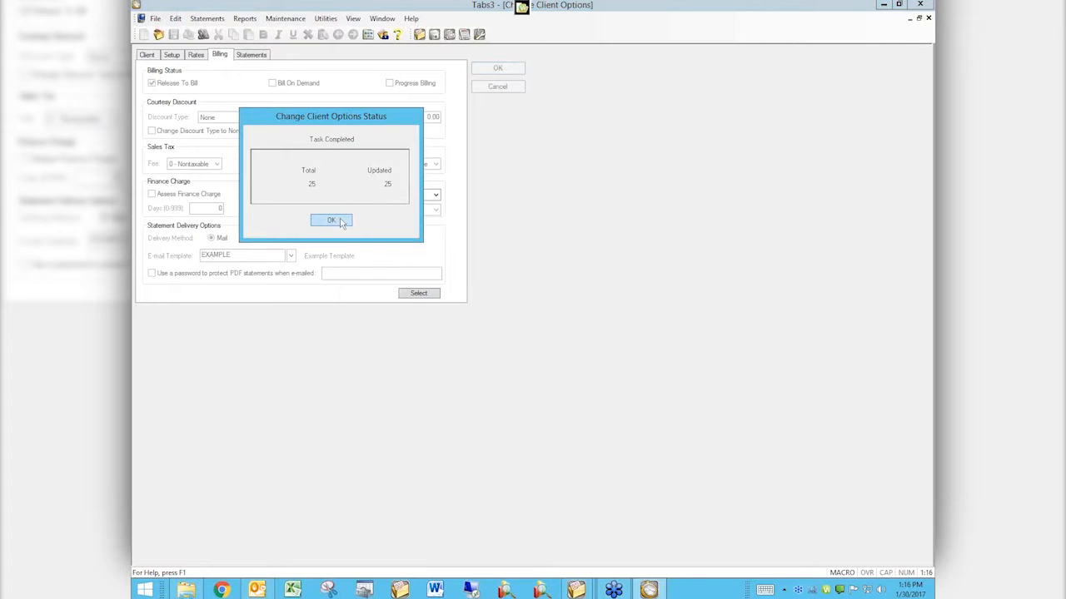
click(340, 223)
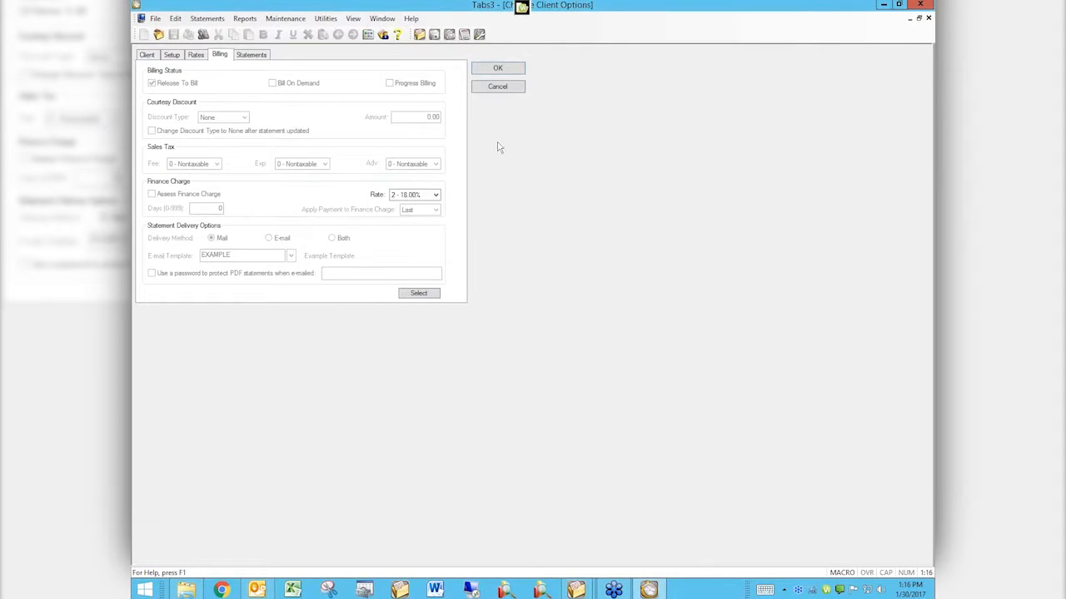
Step: Set the finance charge rate to 1 - 12.00% and apply it to the clients
click(419, 195)
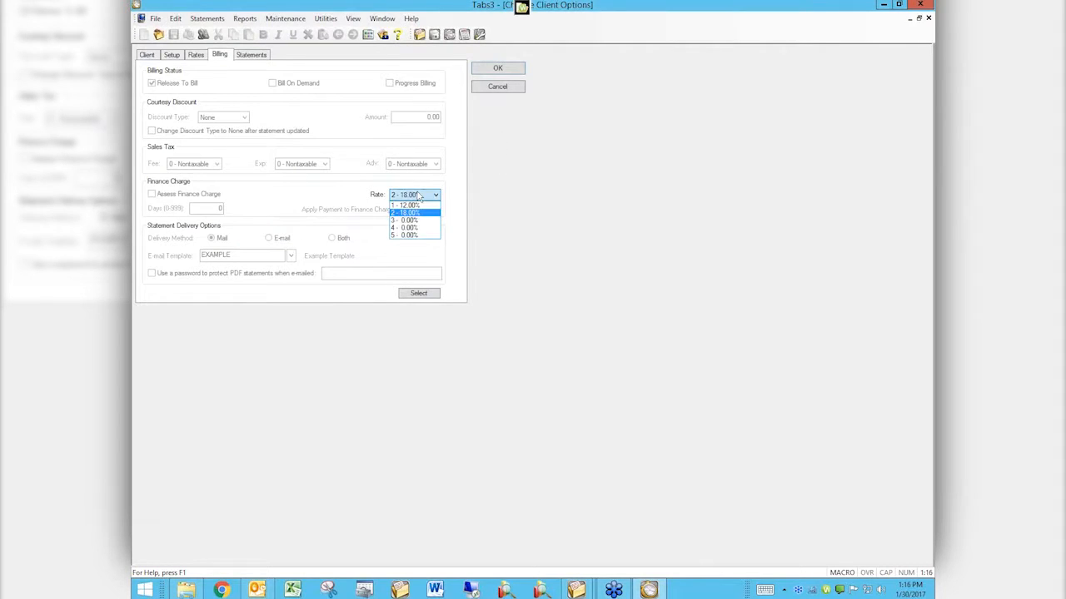
click(422, 209)
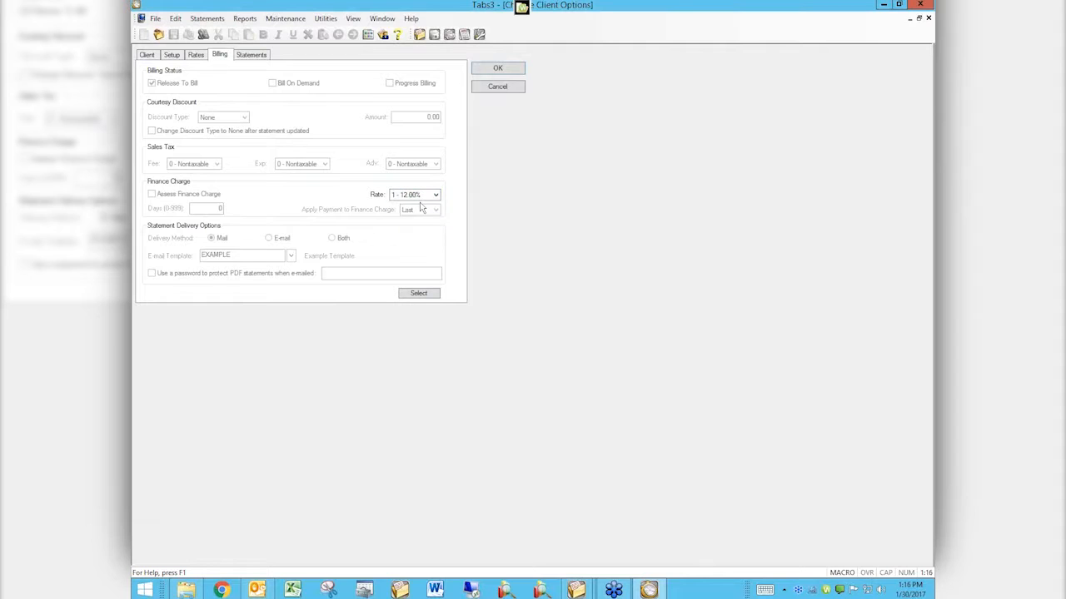
click(497, 68)
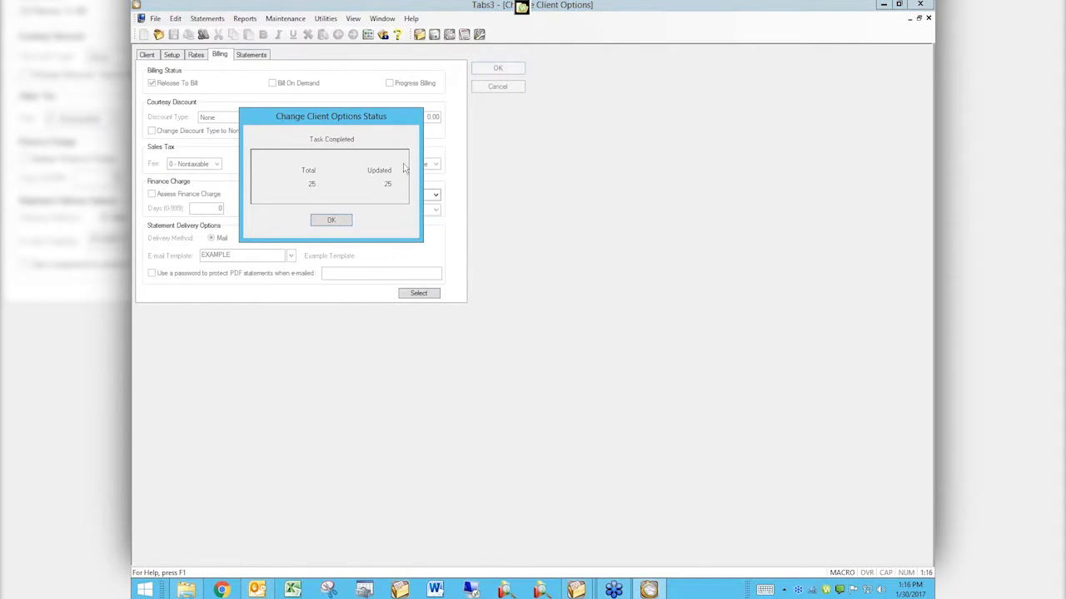
click(333, 220)
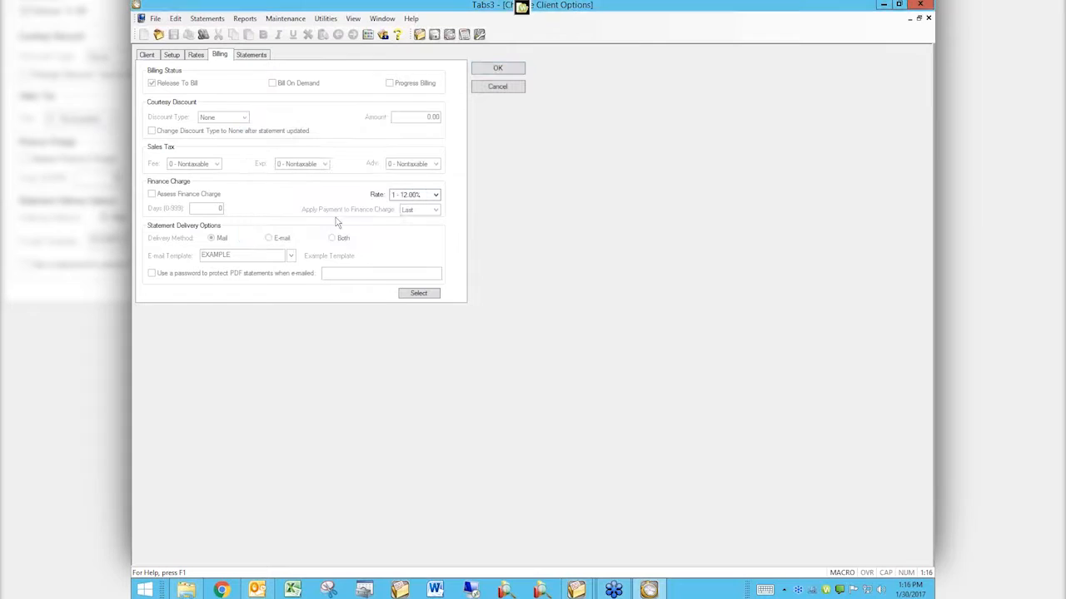
Step: Exit Change Client Options, accept printing the verification list, and preview it to examine the changed fields and clients
click(513, 90)
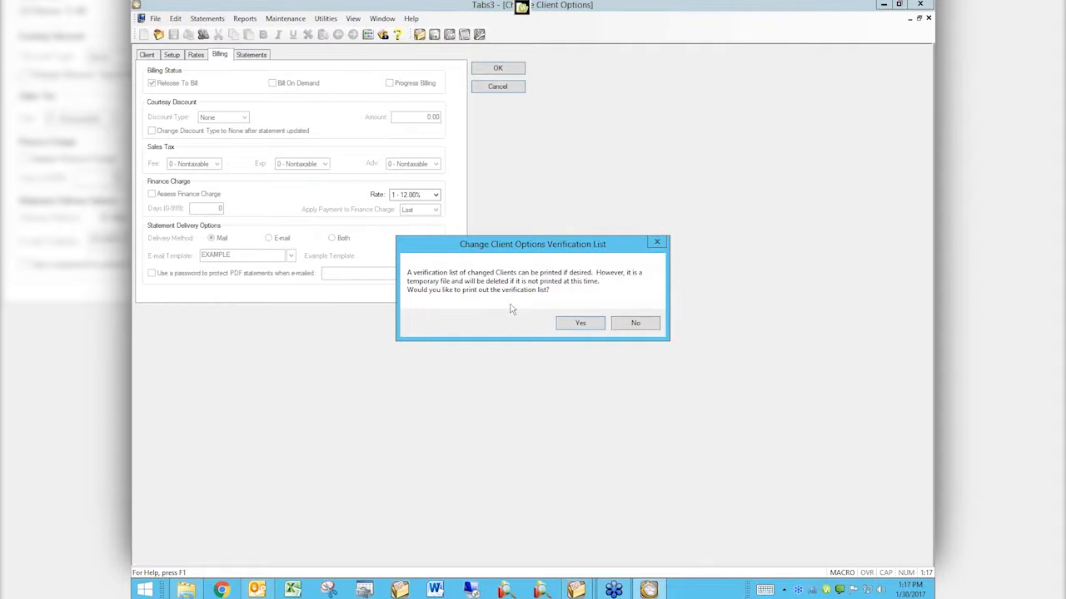
click(574, 328)
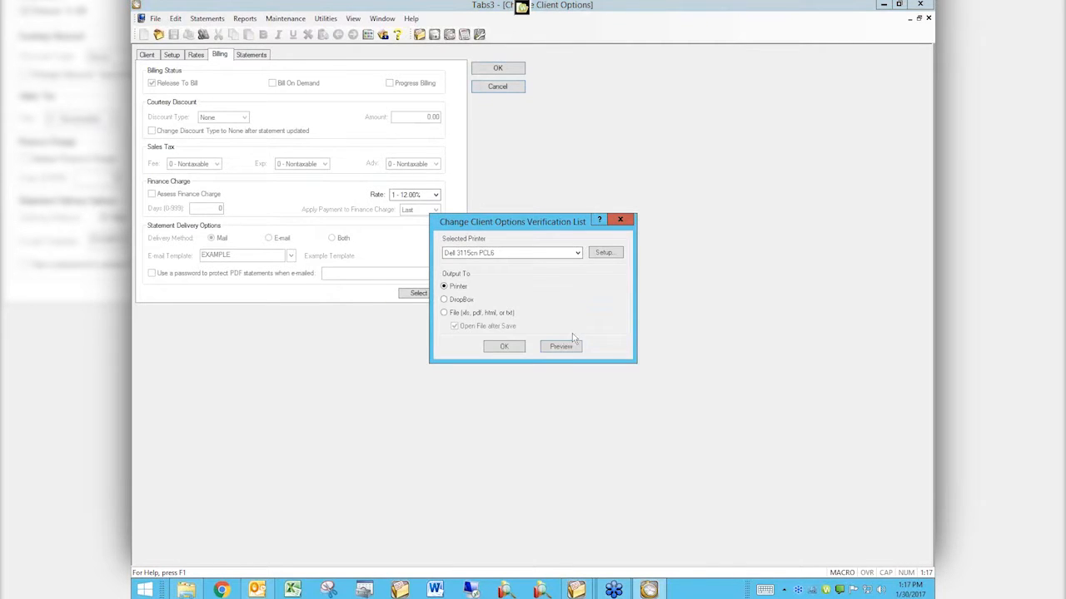
click(560, 346)
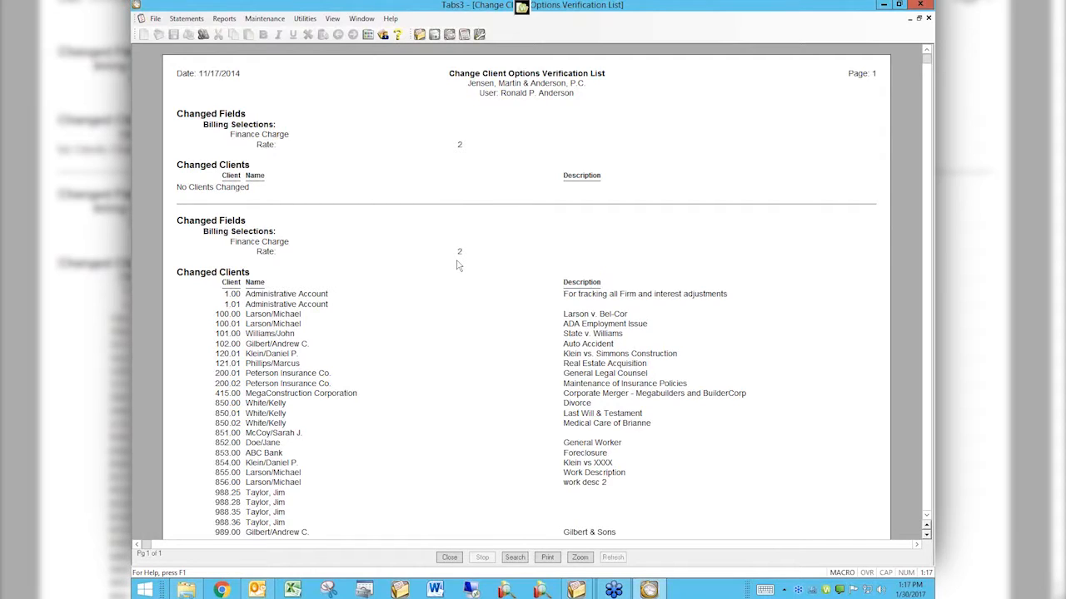
scroll(457, 265, down, 3)
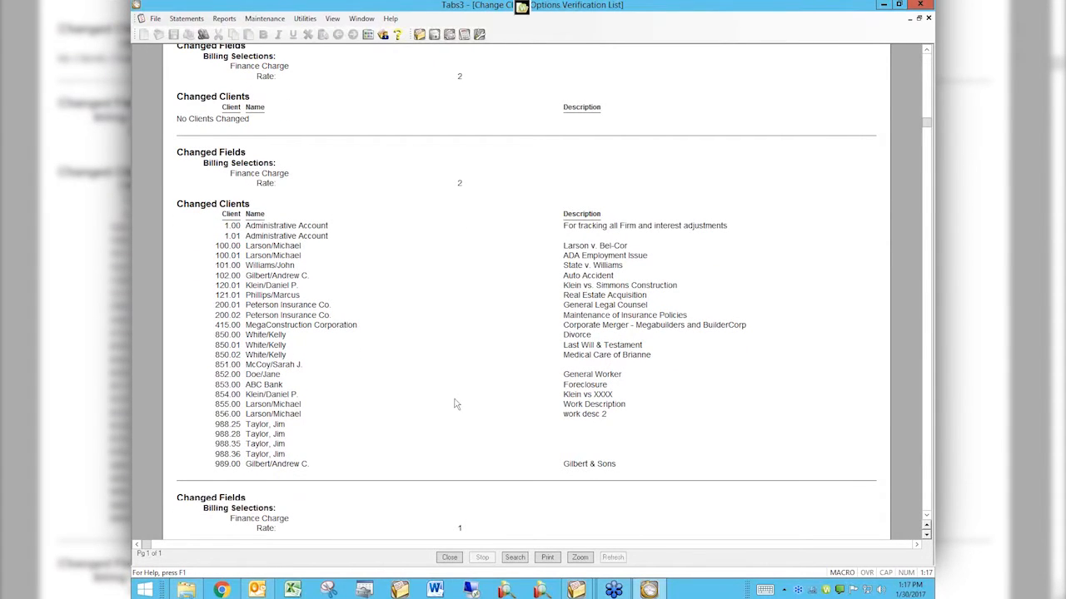
Step: Examine the remaining changed fields and clients in the verification list, then close the preview and its output dialog without printing
scroll(457, 404, down, 1)
scroll(454, 403, down, 10)
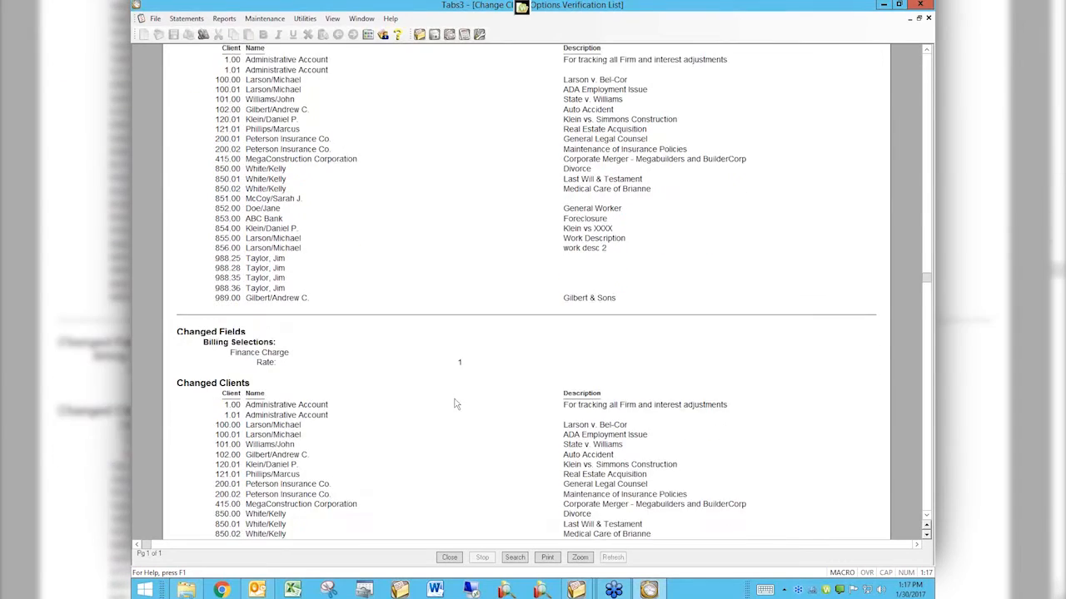
scroll(454, 404, down, 6)
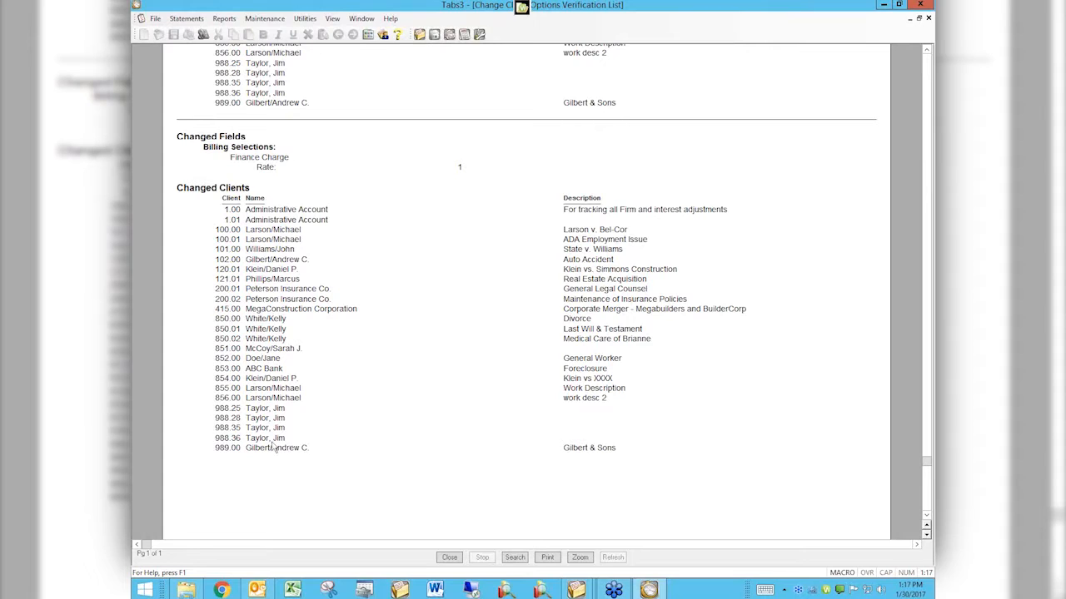
click(449, 558)
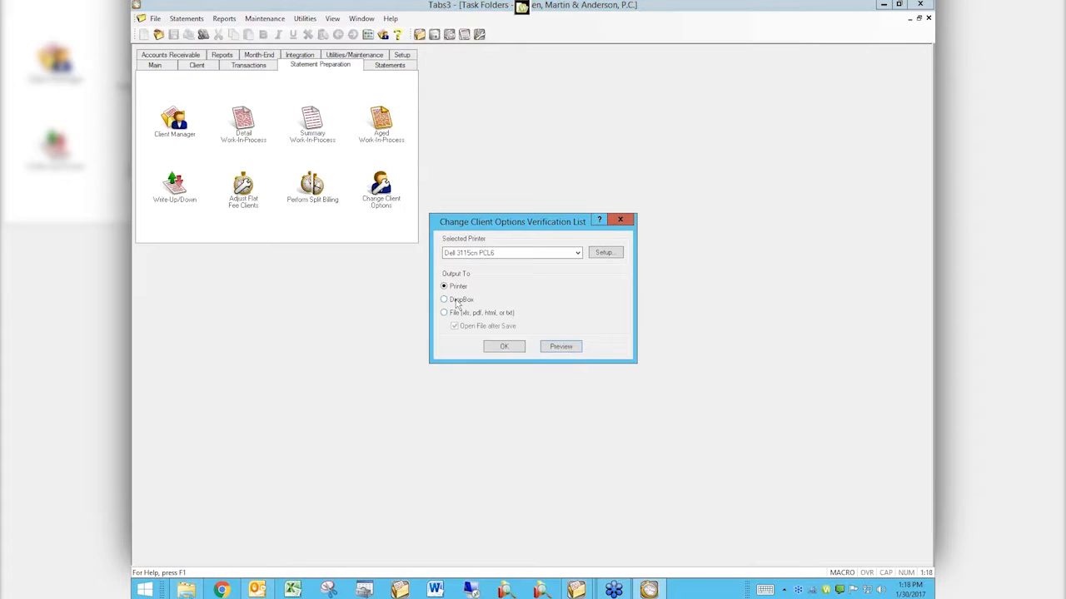
click(620, 219)
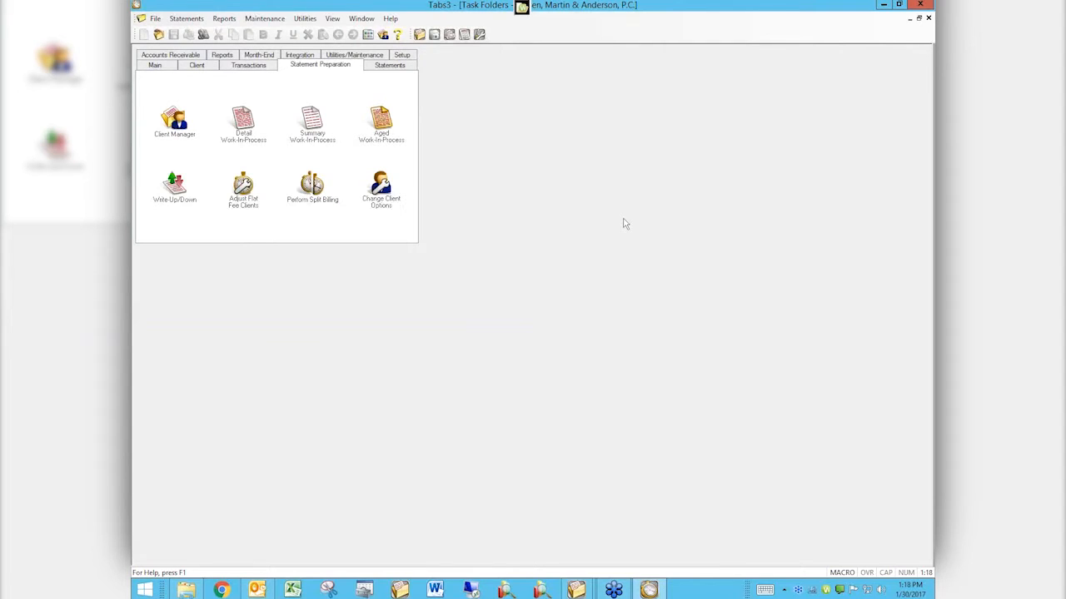
Step: Reopen Change Client Options without a backup, review its client filters and setup options, close it, and return to the main task folder
click(379, 196)
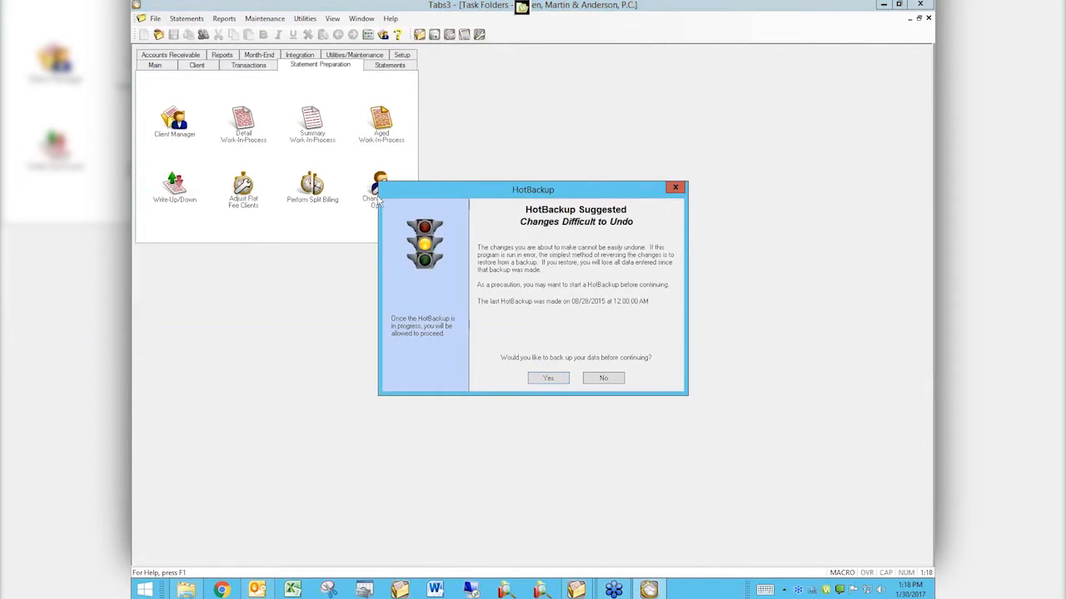
click(599, 379)
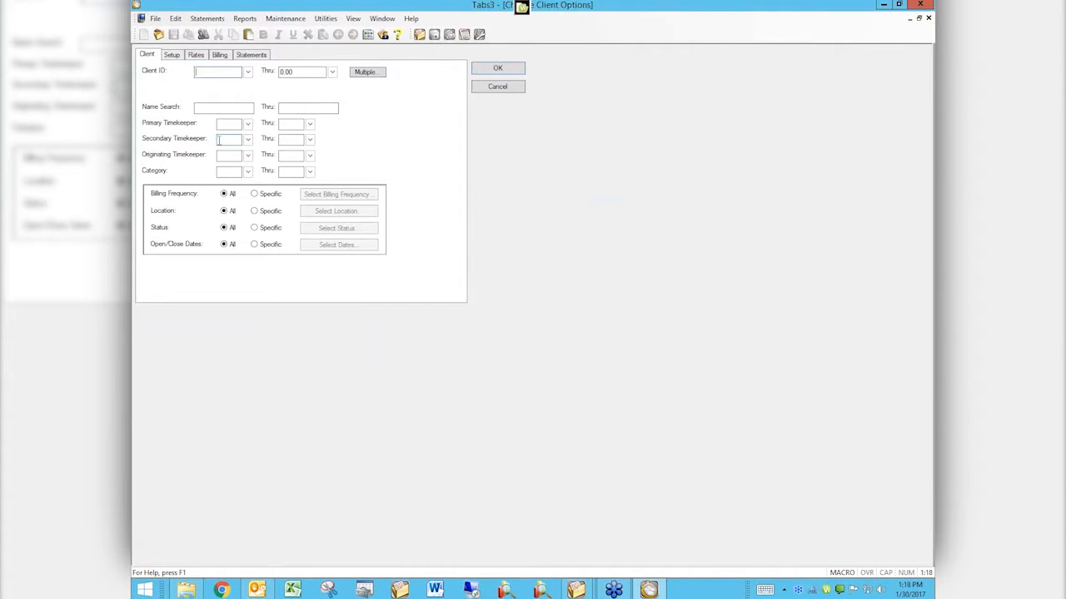
click(174, 55)
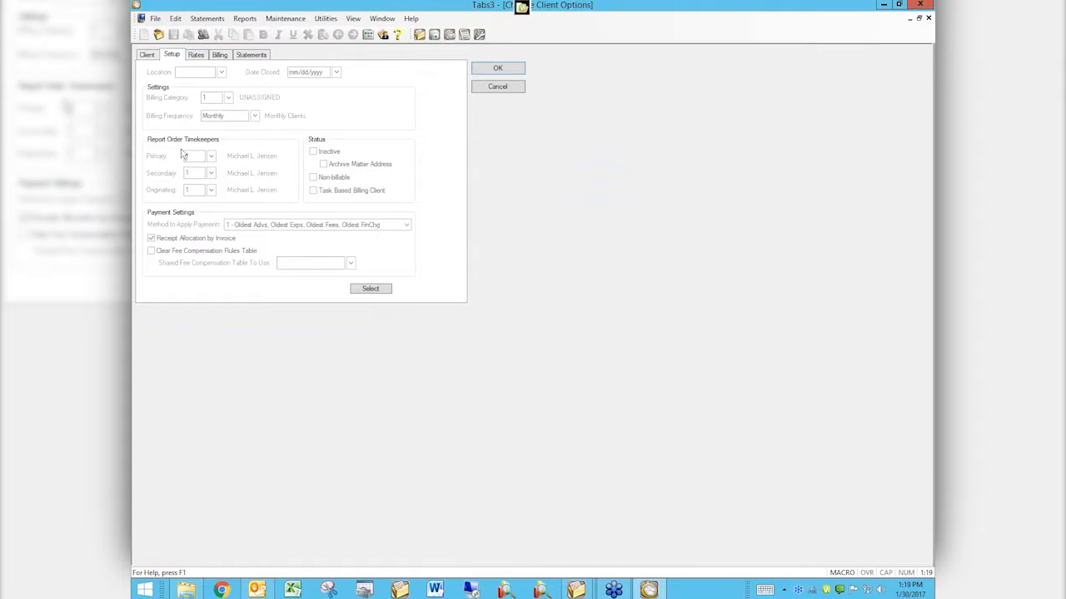
click(149, 55)
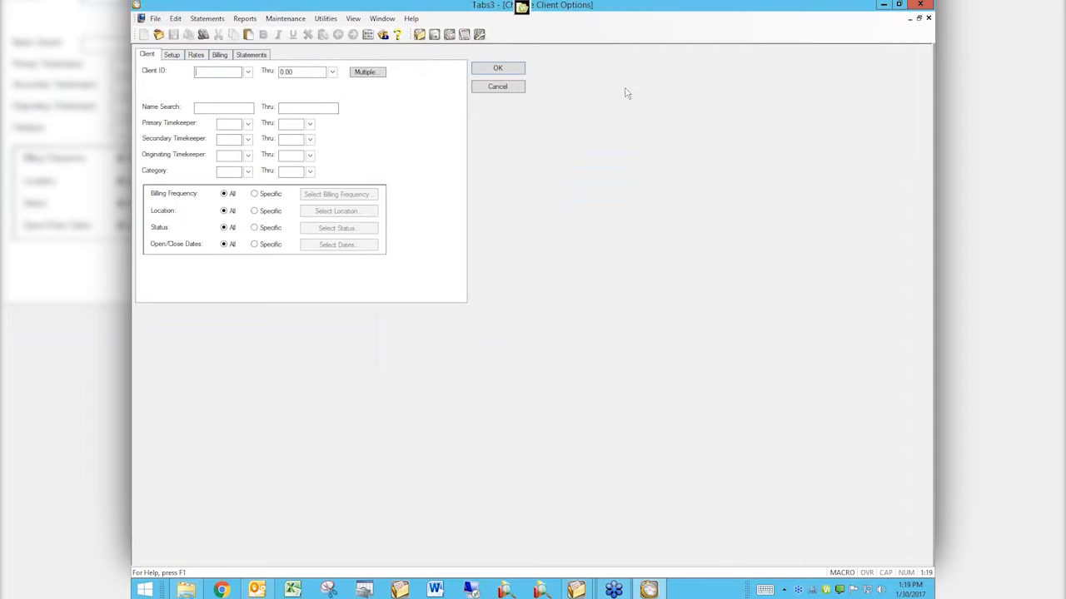
click(929, 19)
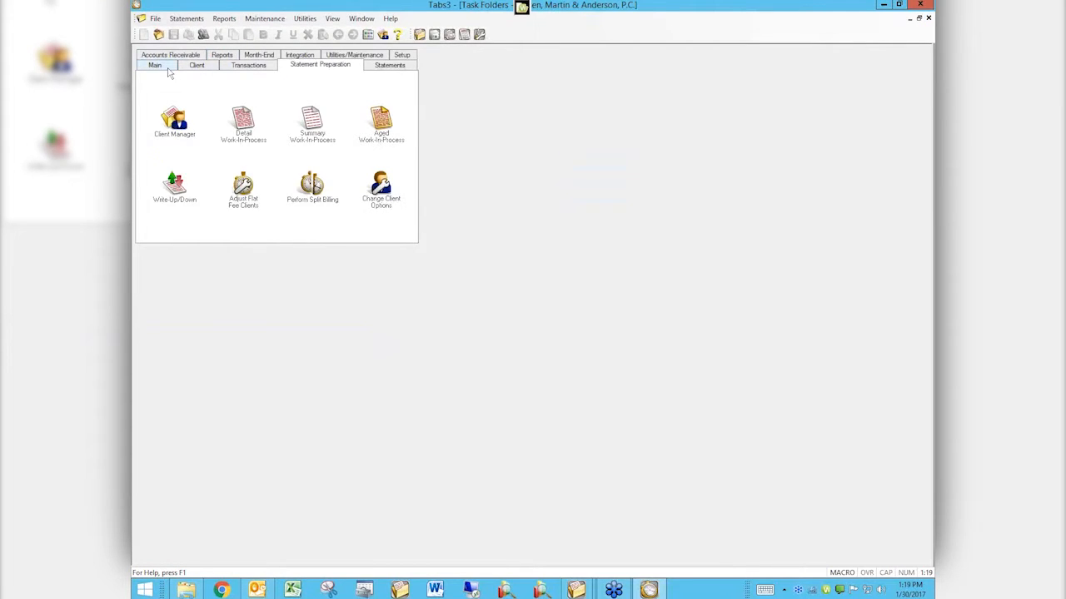
click(166, 68)
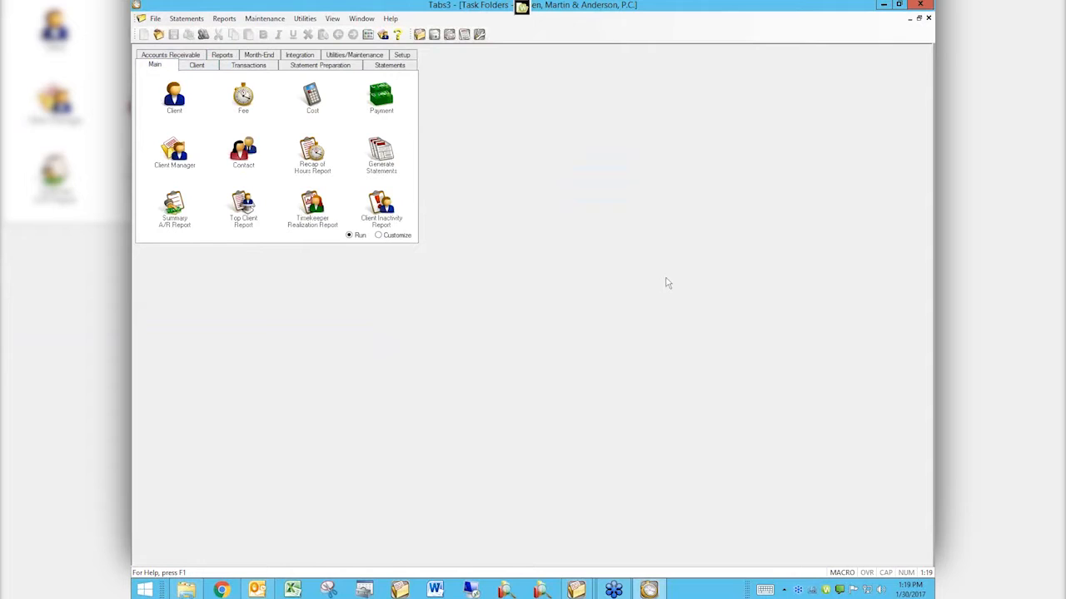
click(235, 588)
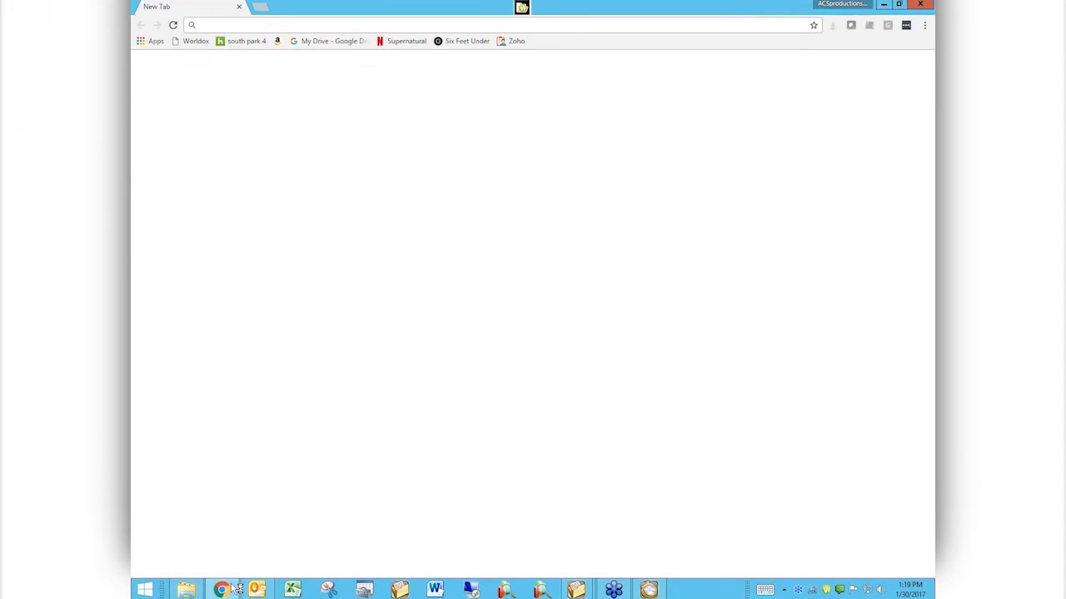
text(att)
key(Return)
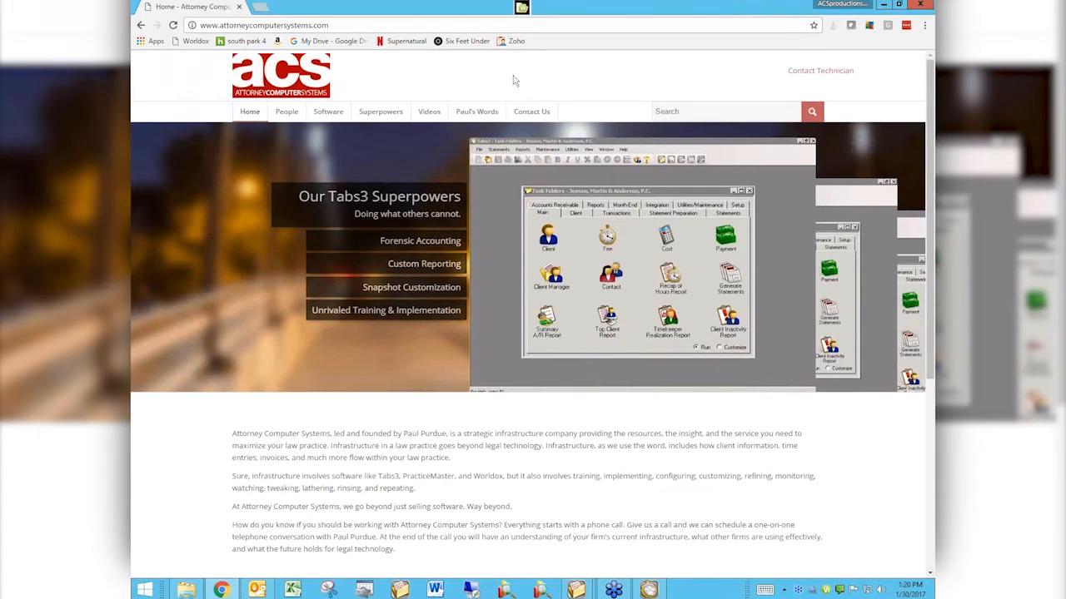
mouse_move(432, 114)
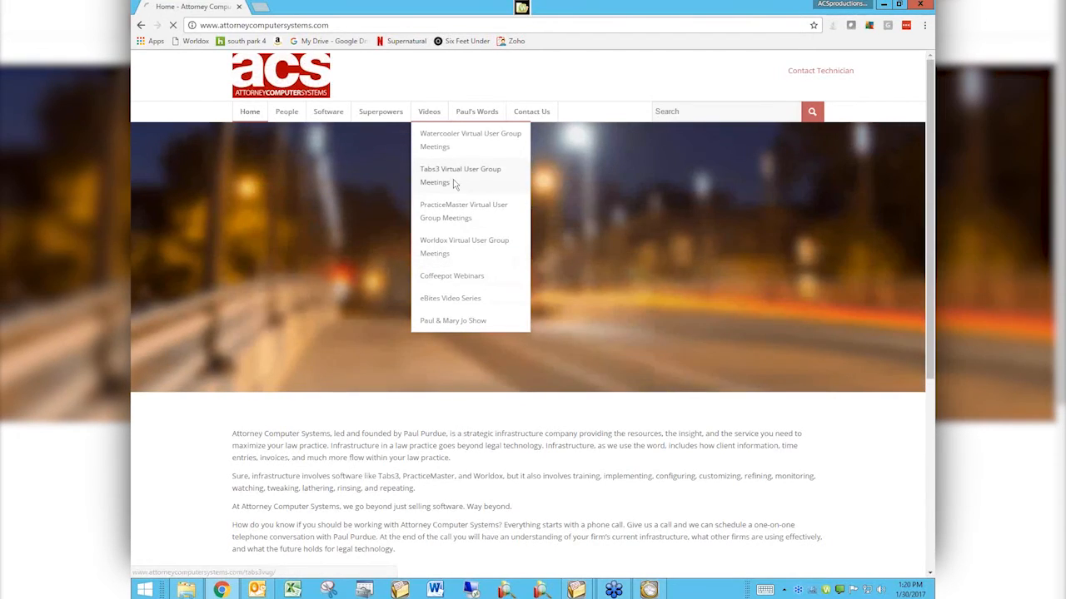
click(455, 183)
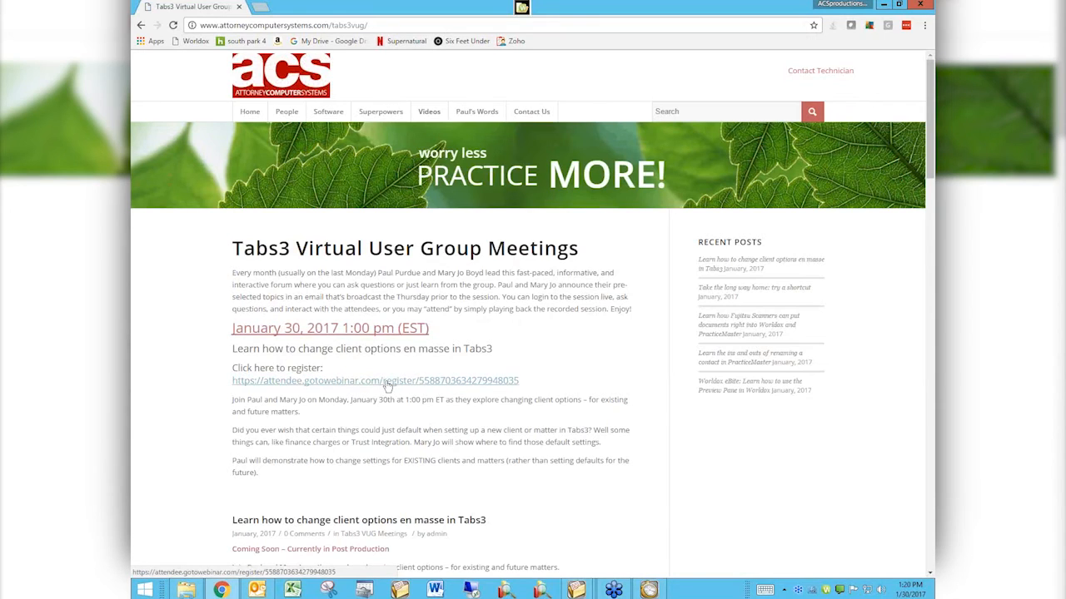
Step: Look through the recorded Tabs3 Virtual User Group meetings and return to the site's list of video categories
scroll(388, 386, down, 1)
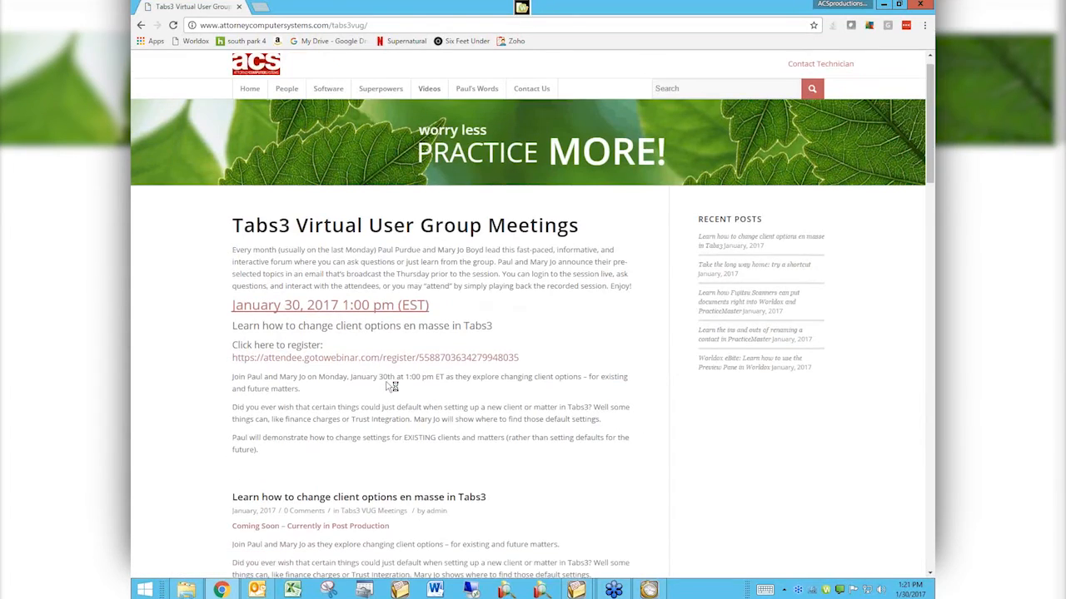
scroll(391, 386, down, 3)
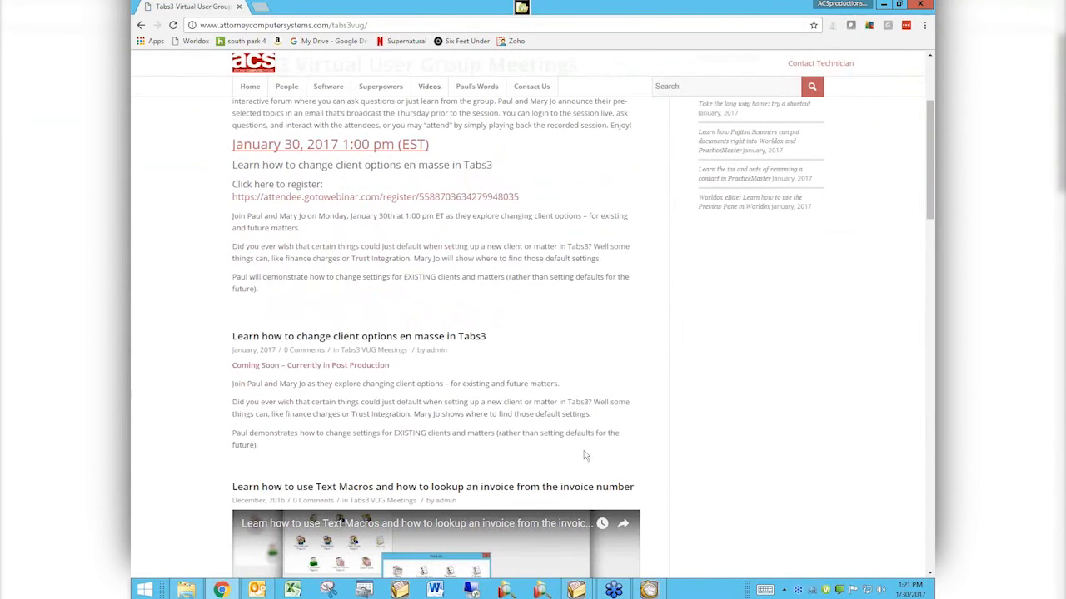
scroll(556, 400, down, 2)
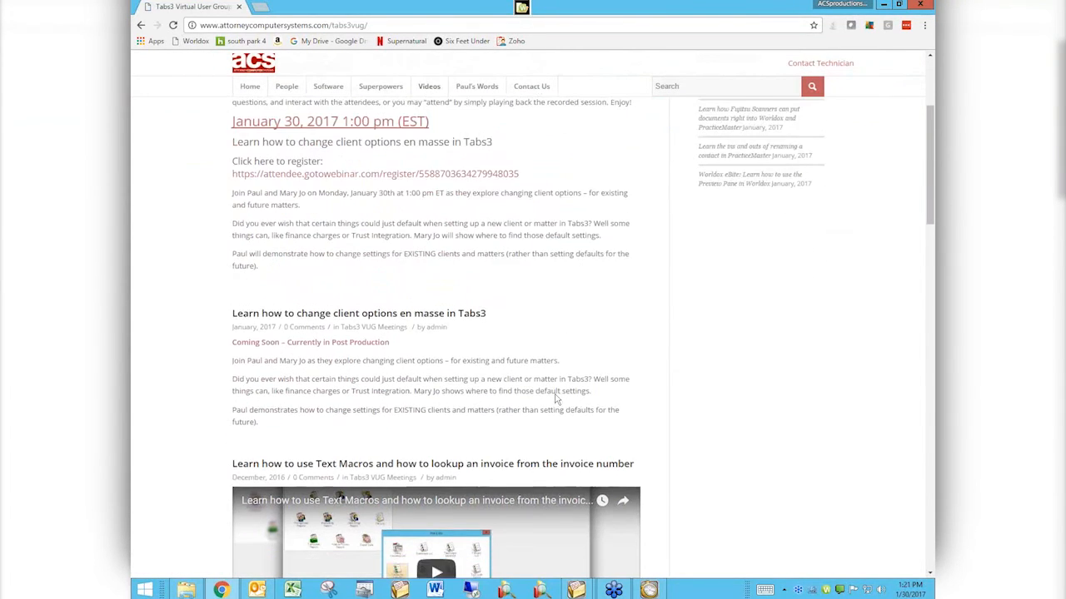
scroll(556, 399, down, 5)
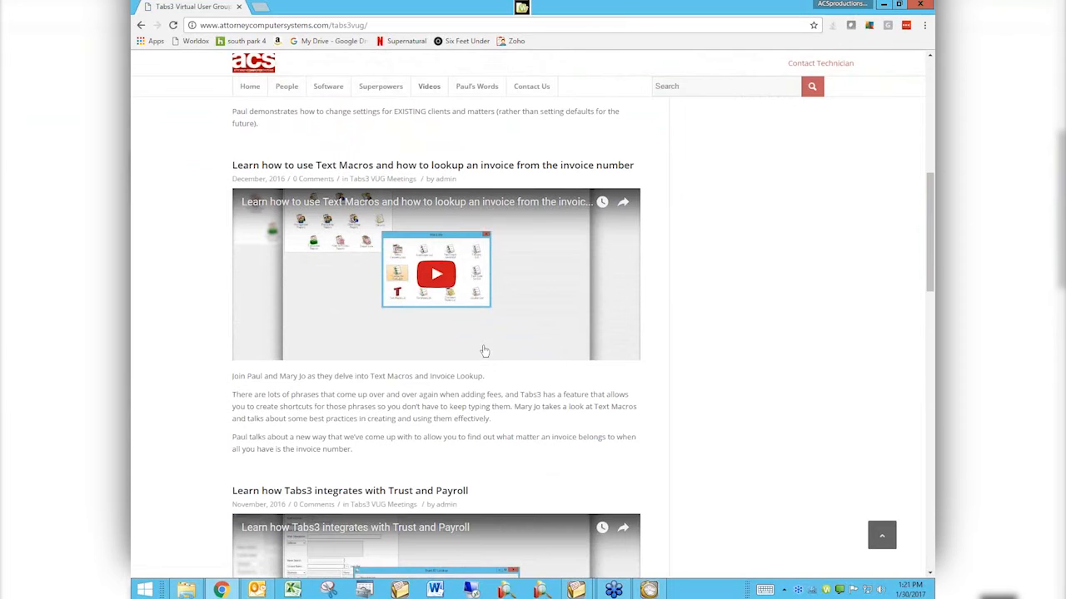
scroll(484, 351, down, 5)
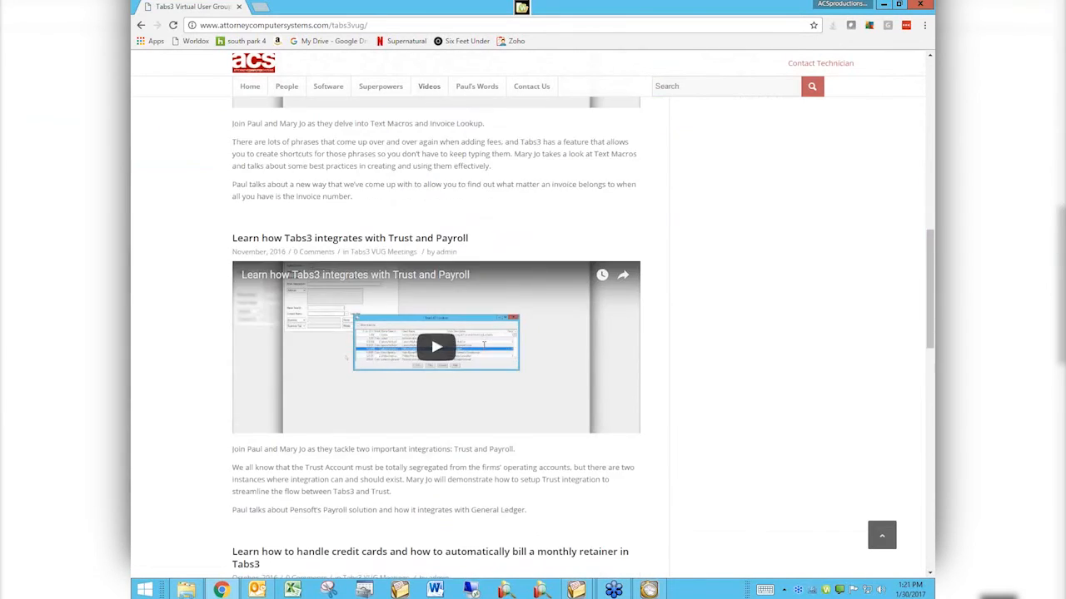
scroll(483, 346, down, 7)
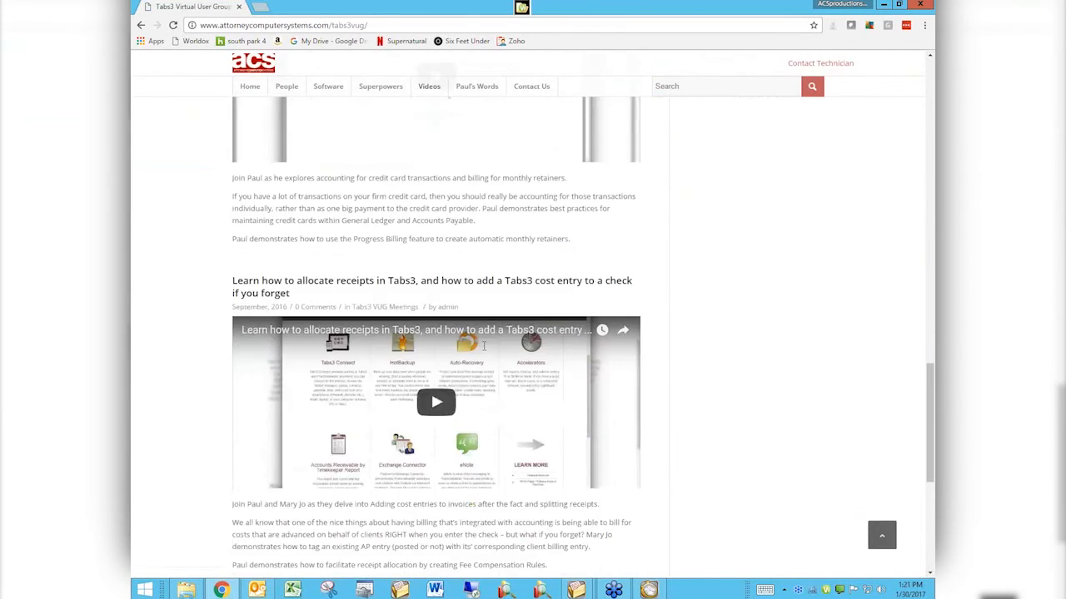
scroll(483, 346, down, 1)
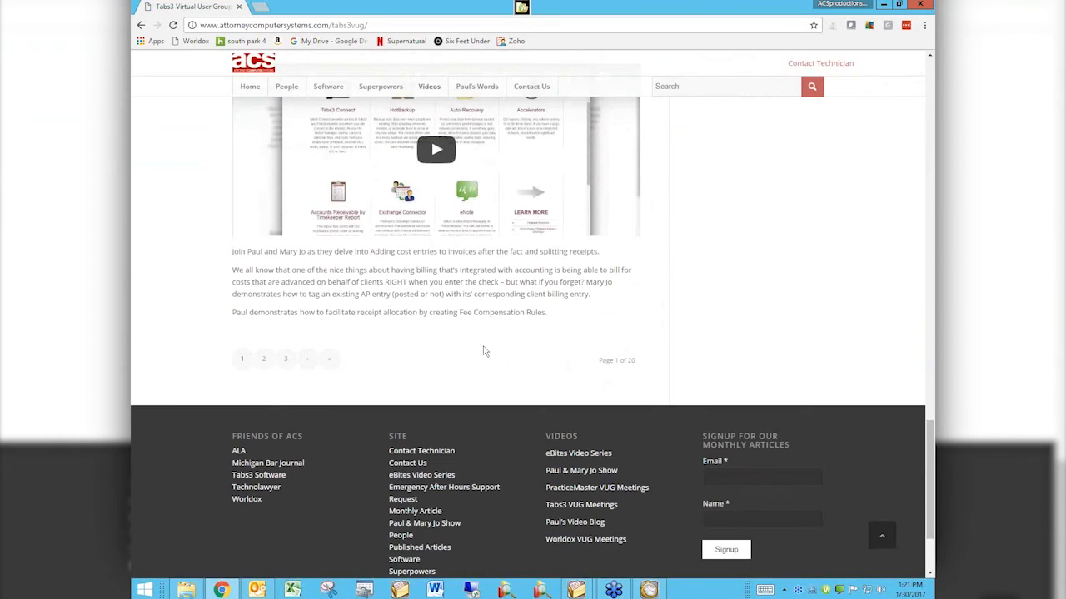
scroll(483, 350, up, 4)
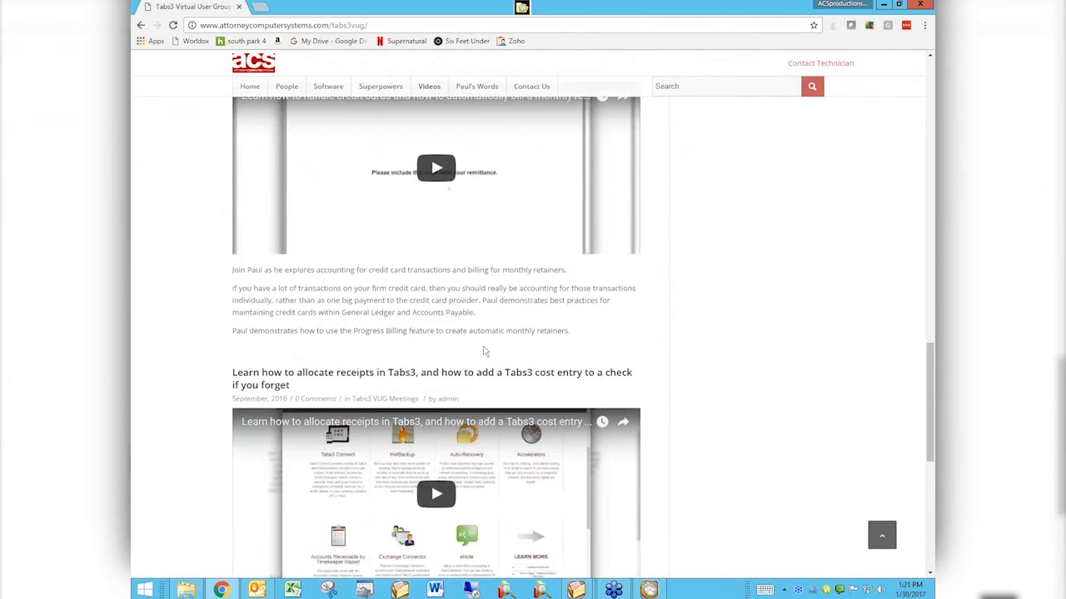
scroll(484, 351, up, 5)
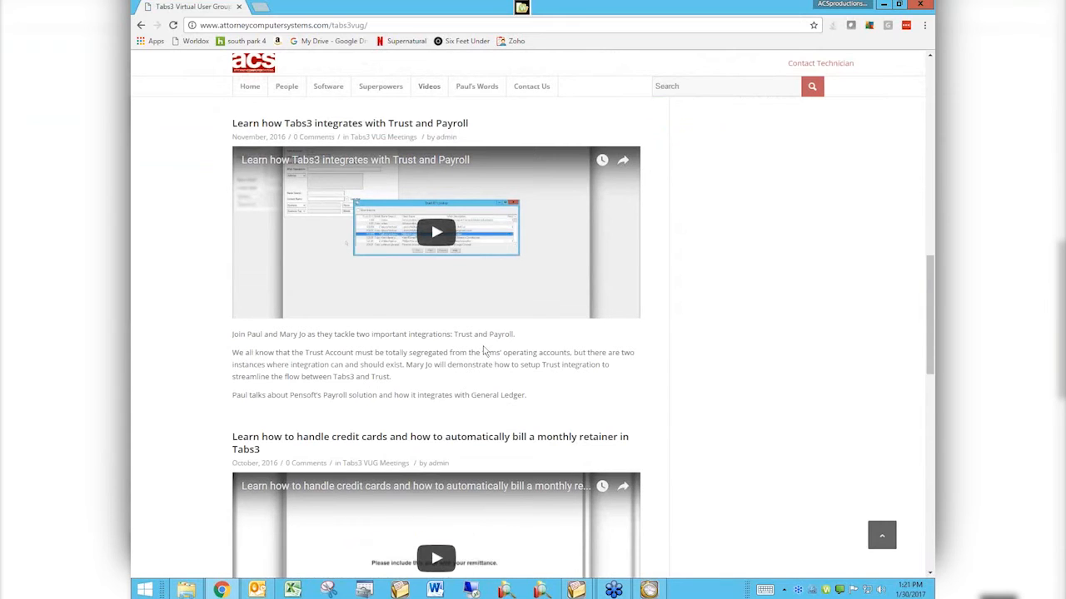
scroll(483, 350, up, 5)
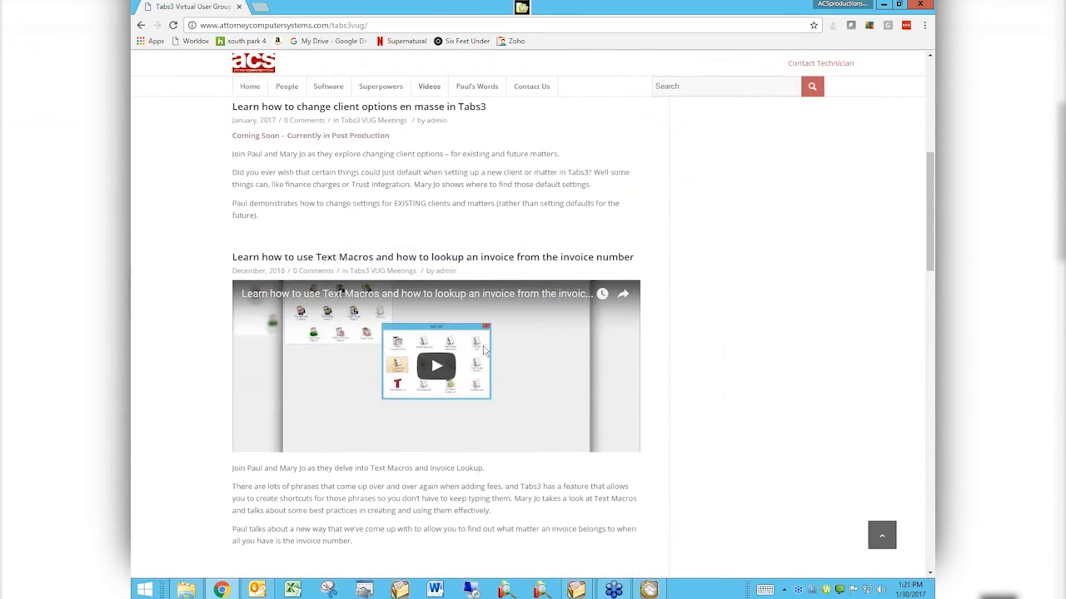
scroll(484, 351, up, 6)
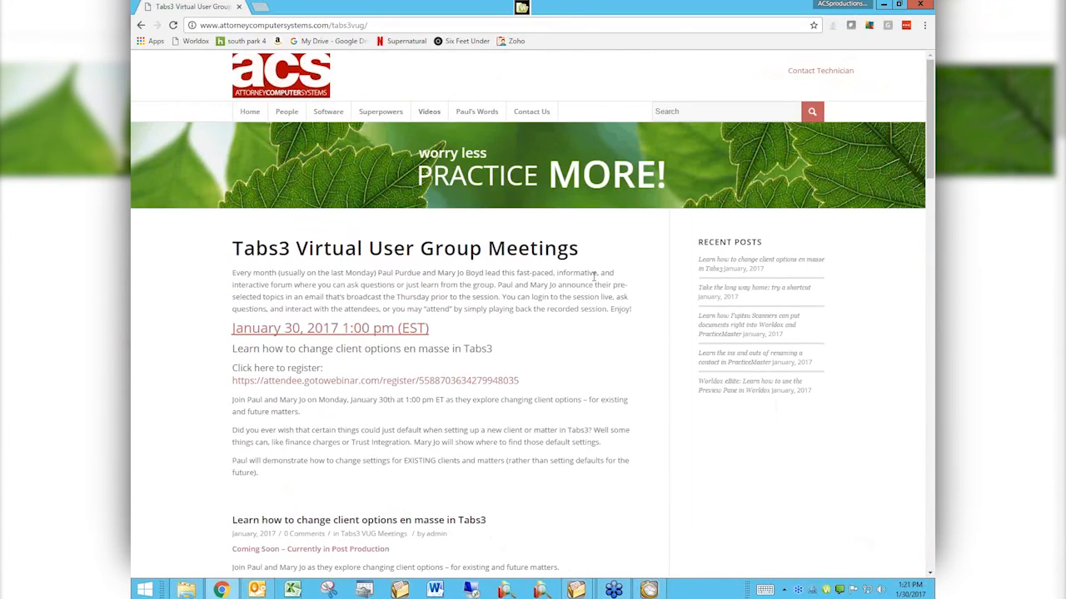
mouse_move(428, 111)
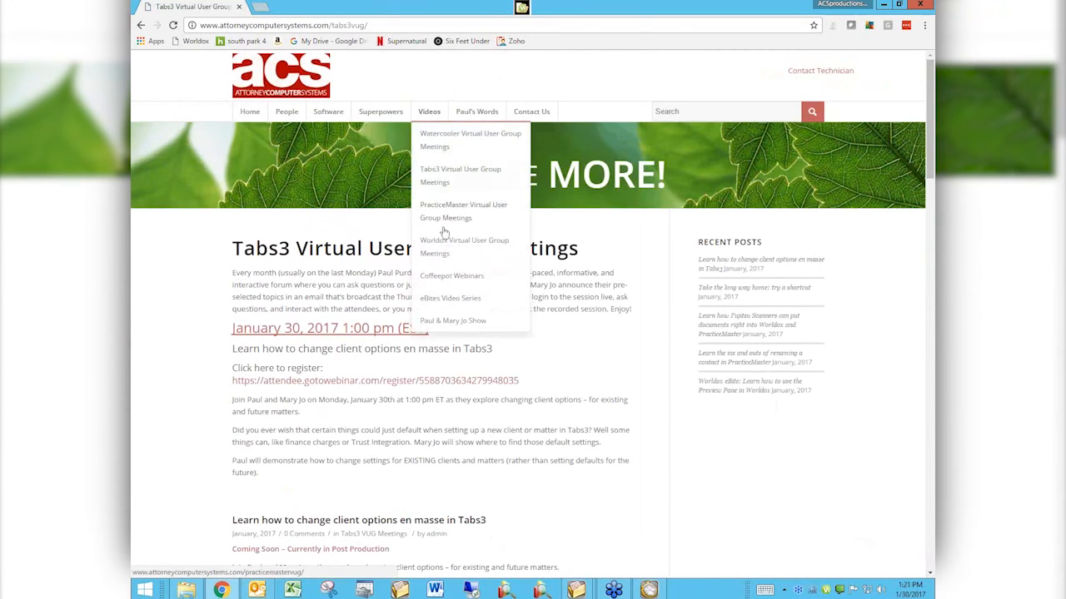